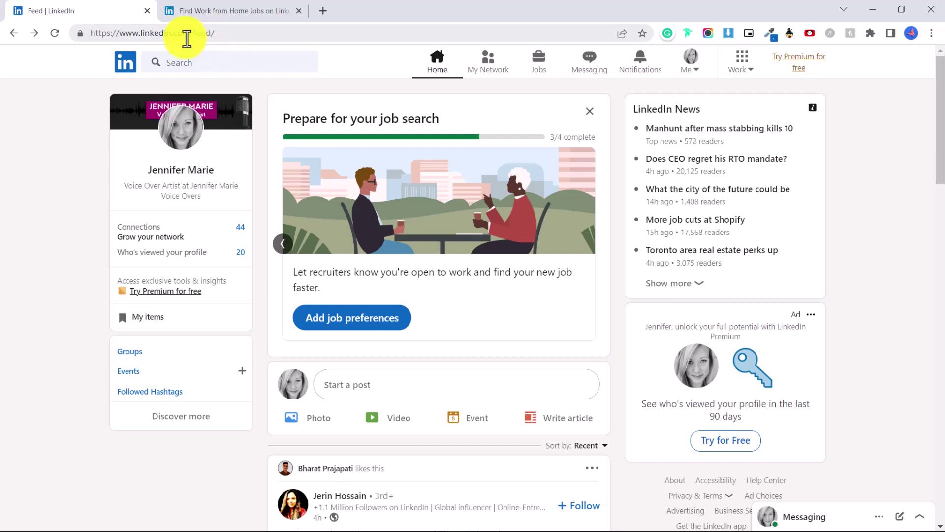
Open the public profile and URL settings from your own profile page.
left_click(691, 69)
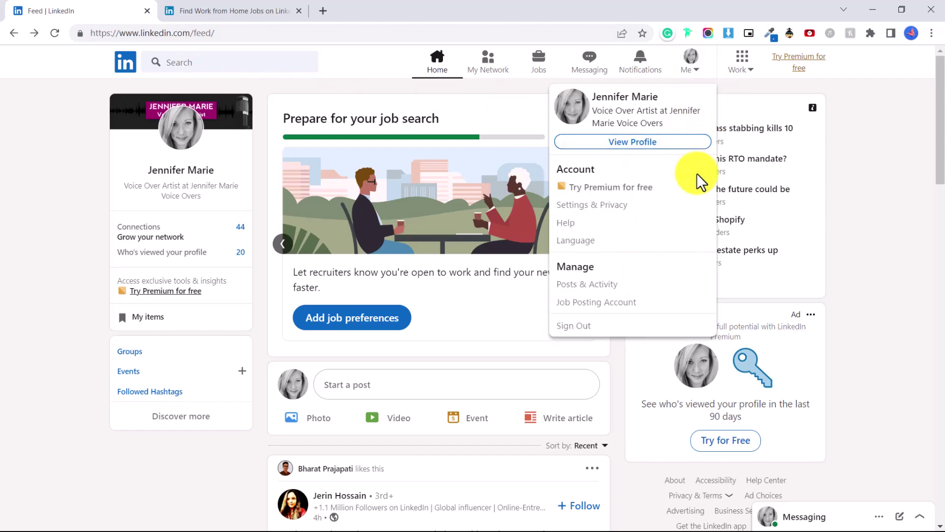
left_click(676, 144)
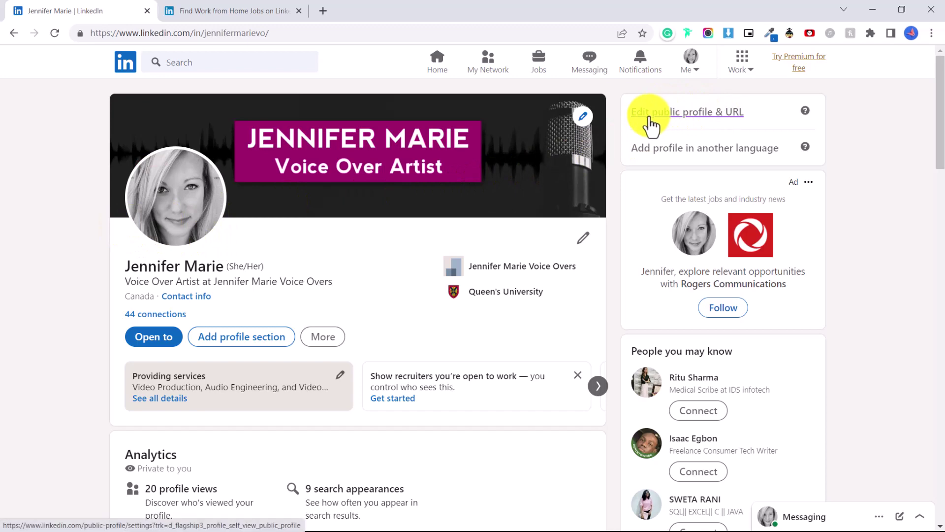
left_click(692, 116)
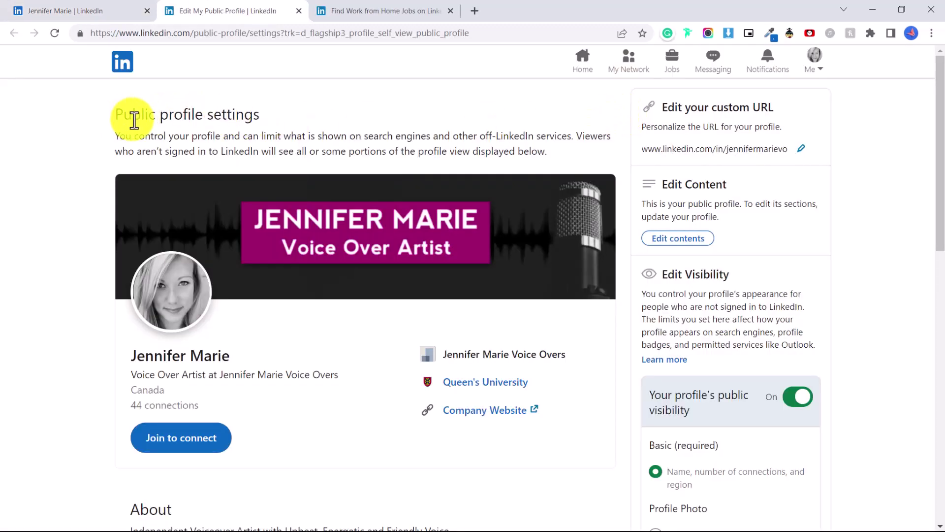
Review the public profile's visibility options, including the profile photo audience and the show/hide setting for each section.
scroll(812, 226, "down", 1)
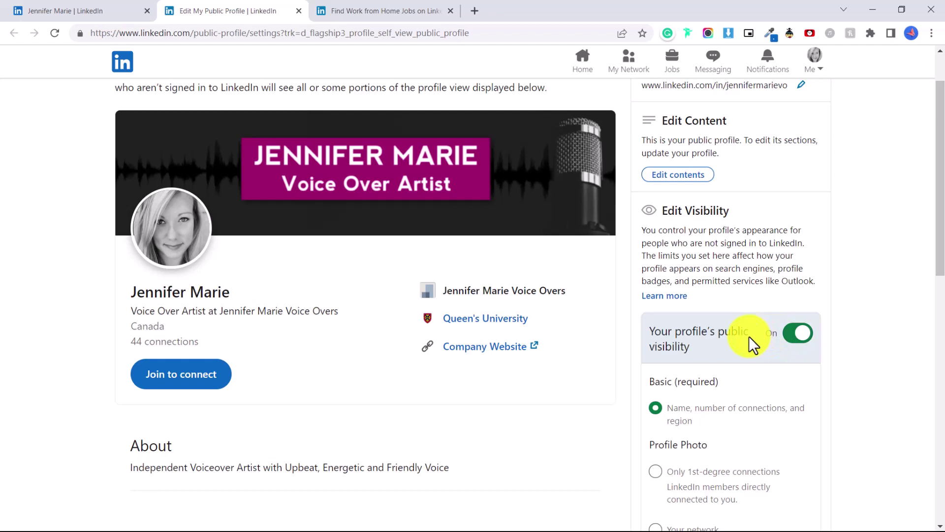
scroll(810, 350, "down", 3)
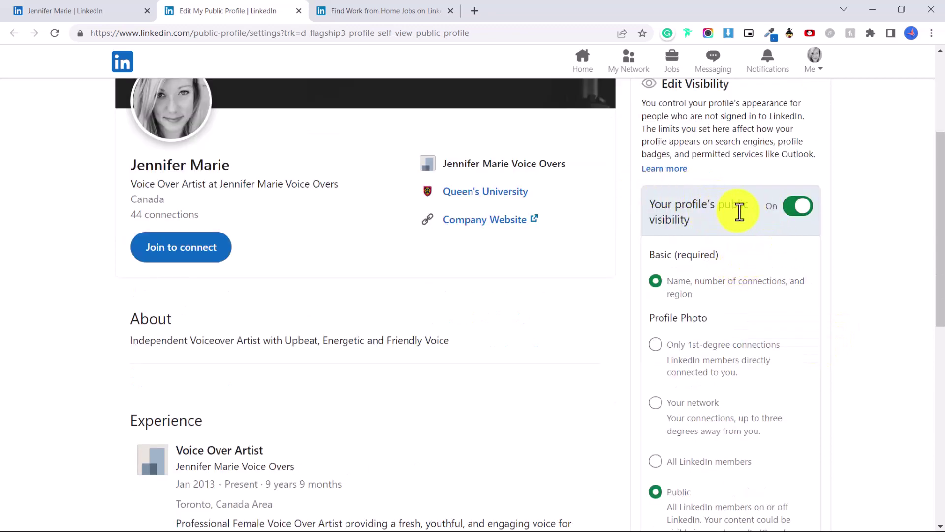
scroll(886, 412, "down", 3)
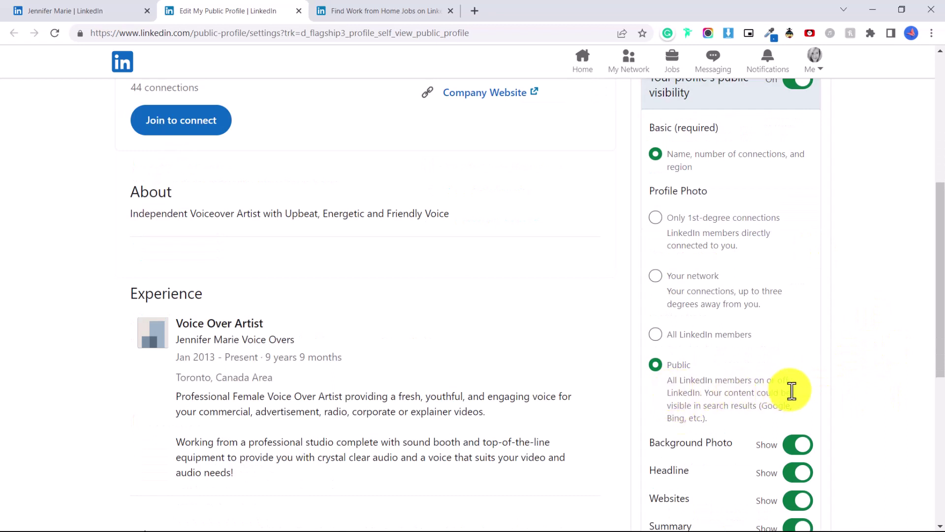
scroll(802, 397, "down", 4)
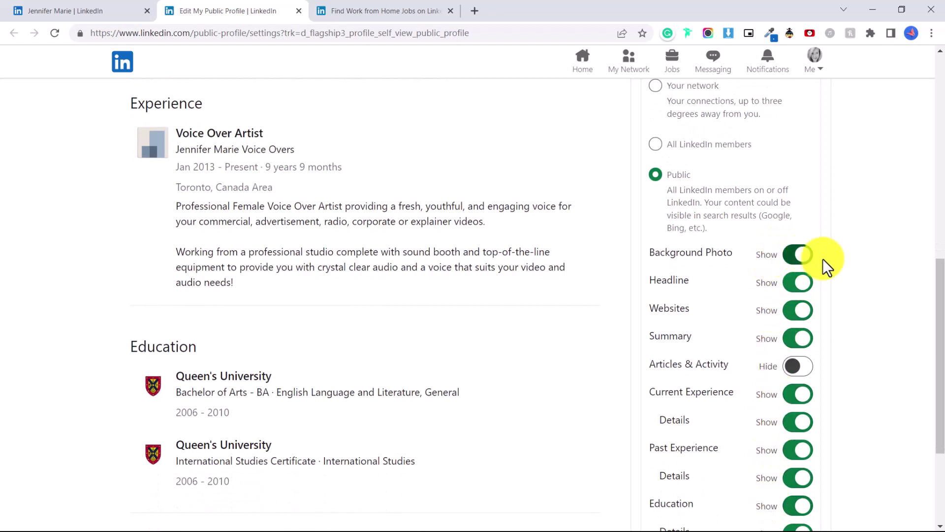
scroll(834, 273, "down", 3)
scroll(834, 273, "up", 1)
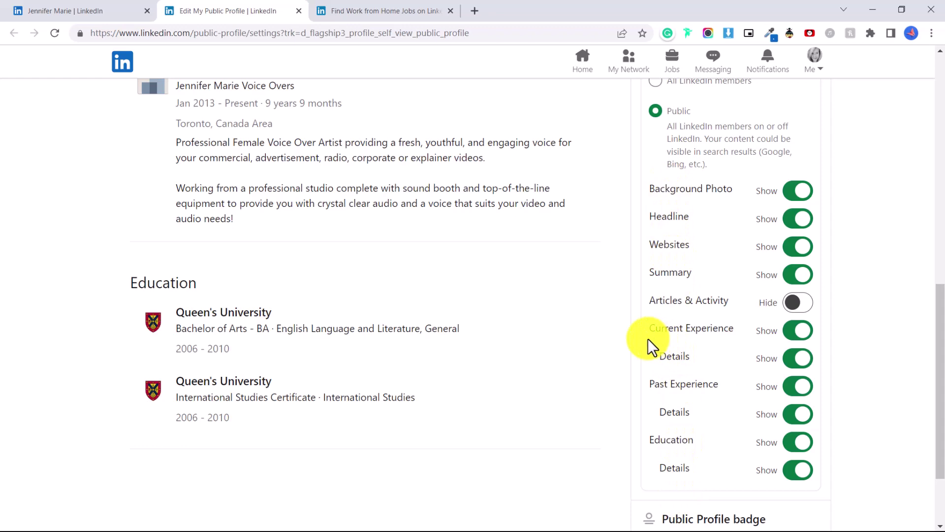
scroll(559, 200, "up", 12)
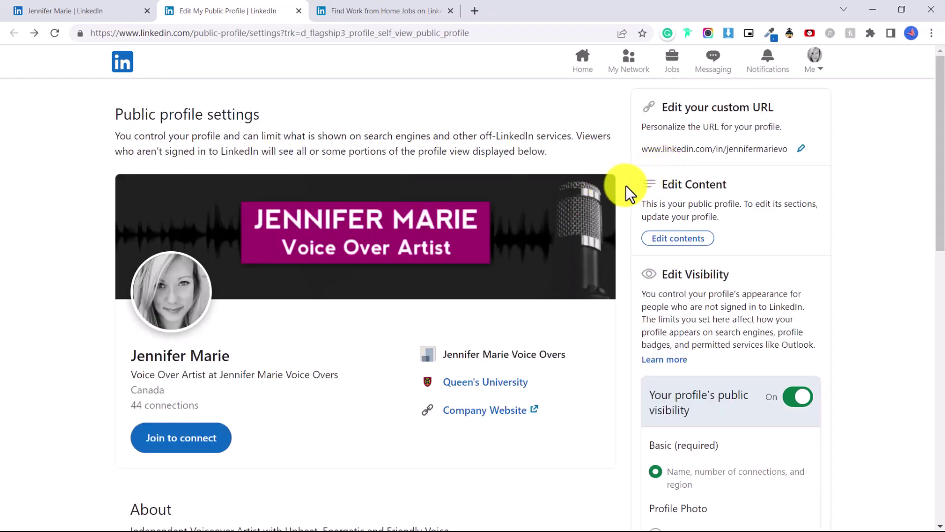
Open the profile contents for editing and view the kinds of items that can be added to the Featured section.
left_click(689, 243)
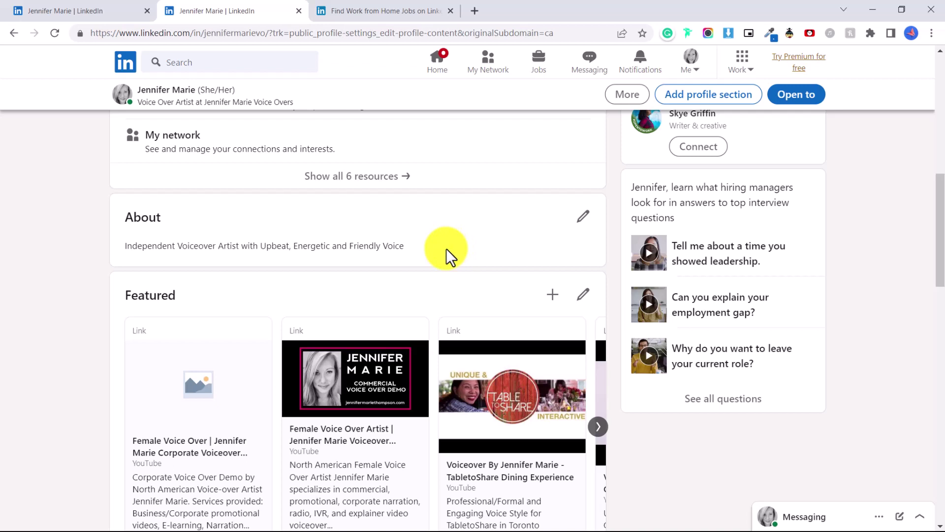
scroll(446, 248, "down", 3)
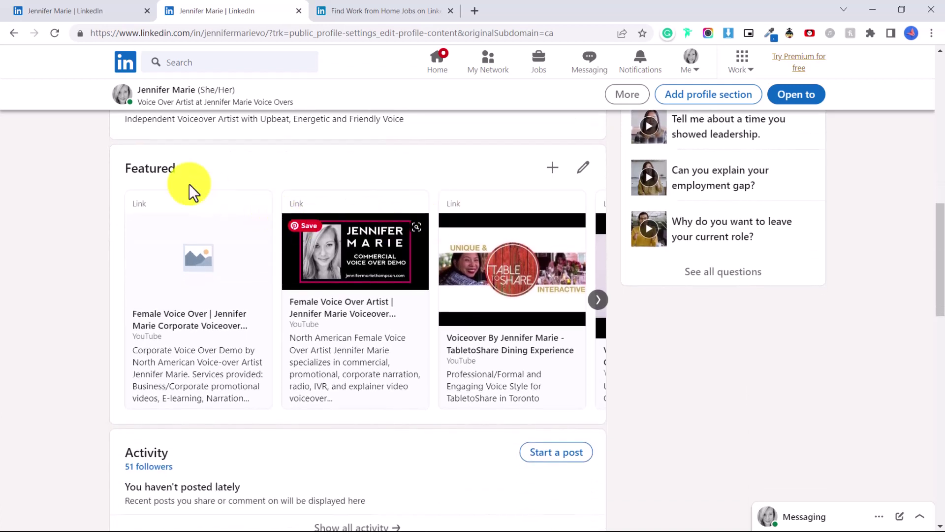
left_click(552, 168)
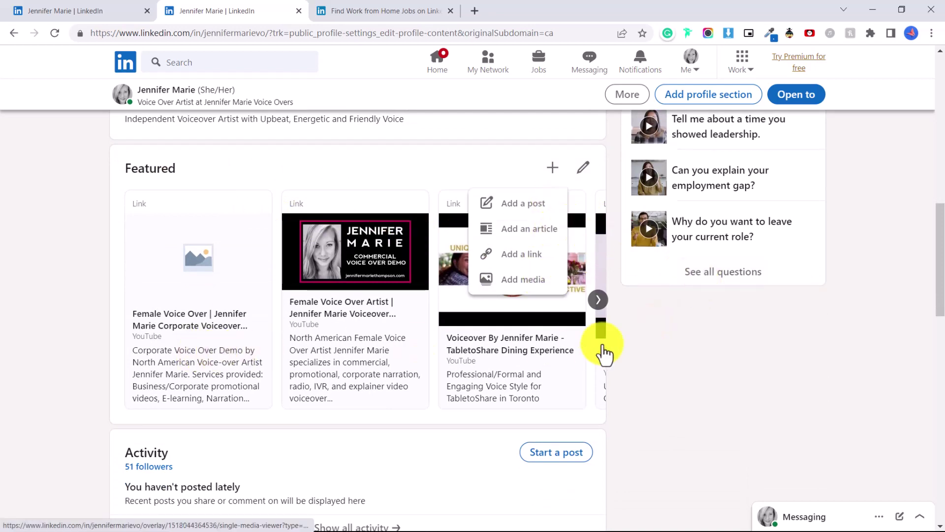
Review the Activity, Experience, Education and Skills sections, and check which core sections can be added to the profile.
scroll(515, 300, "down", 4)
scroll(516, 300, "down", 8)
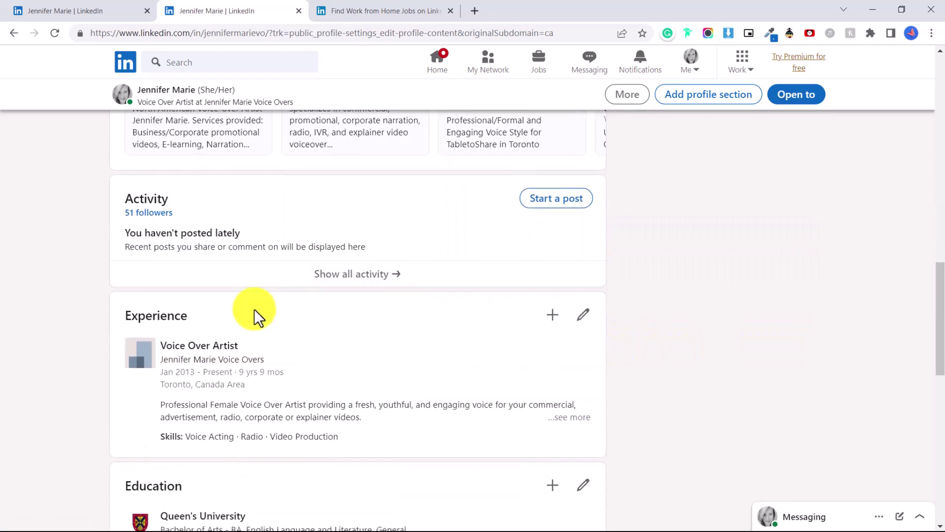
scroll(175, 352, "down", 3)
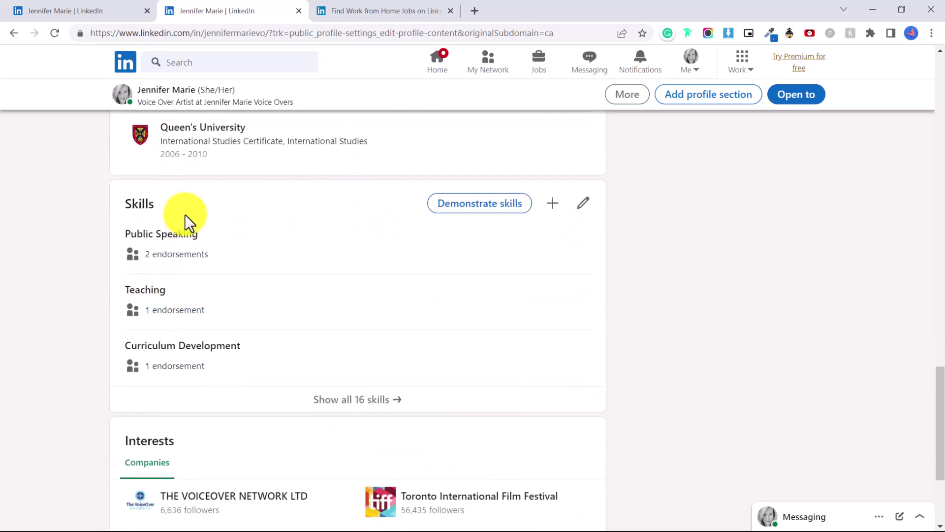
scroll(207, 364, "down", 1)
key("Home")
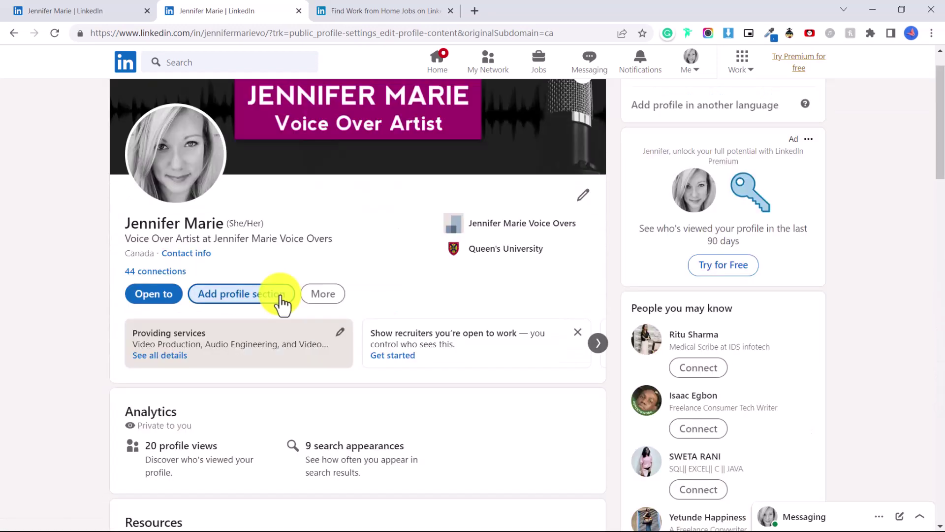
left_click(280, 296)
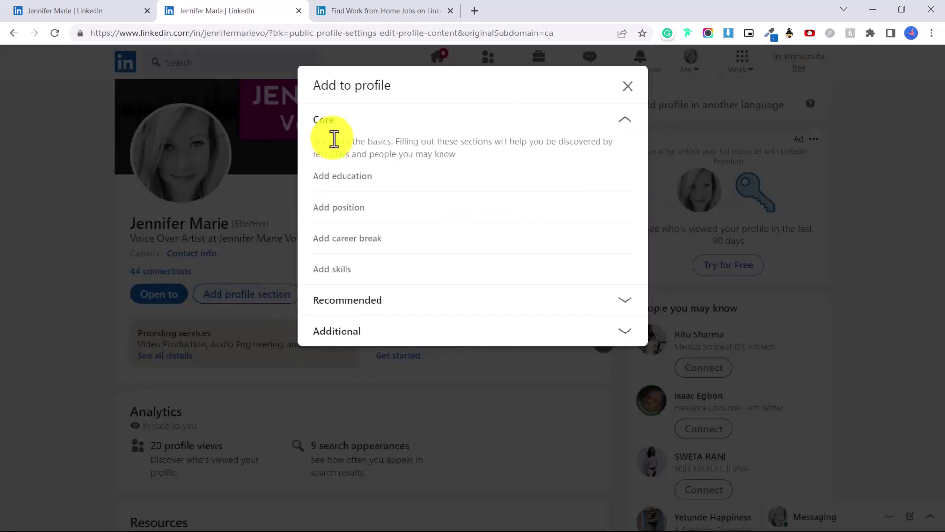
left_click(628, 87)
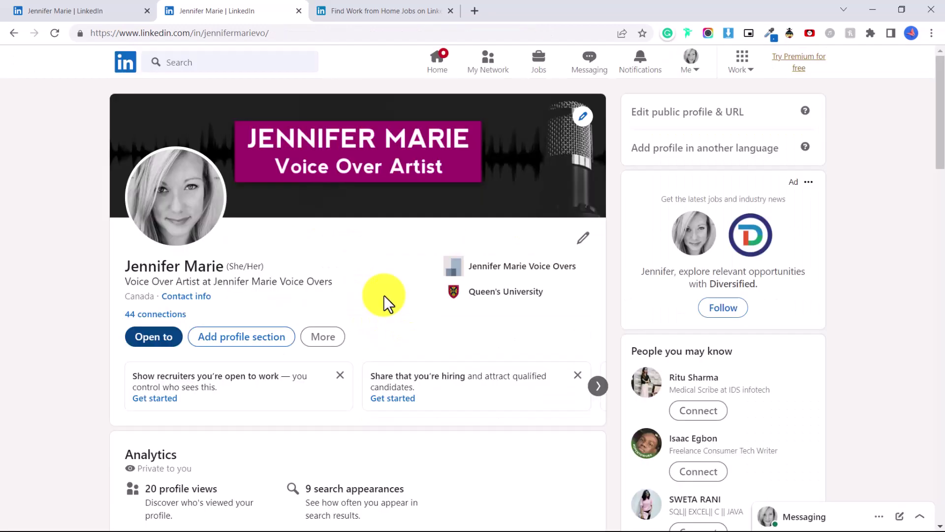
Start setting up a services page by marking the profile as open to providing services.
left_click(148, 351)
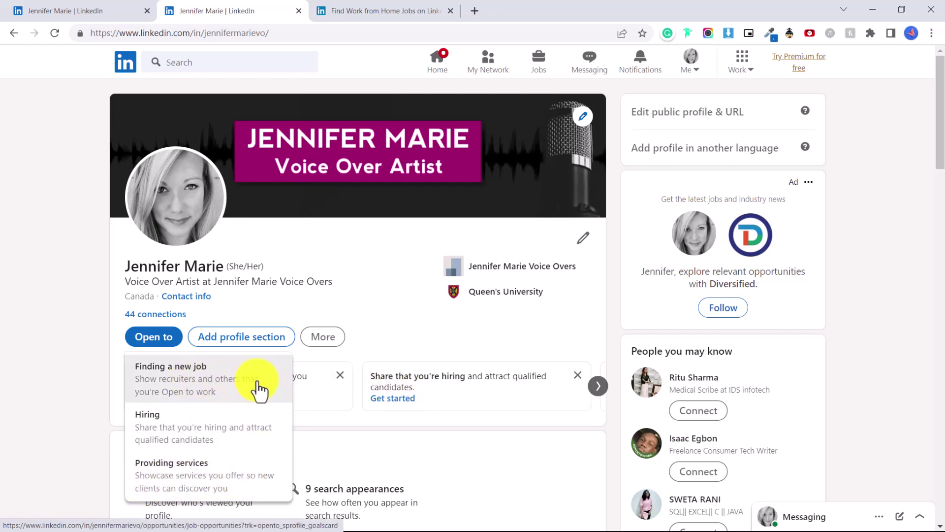
left_click(228, 486)
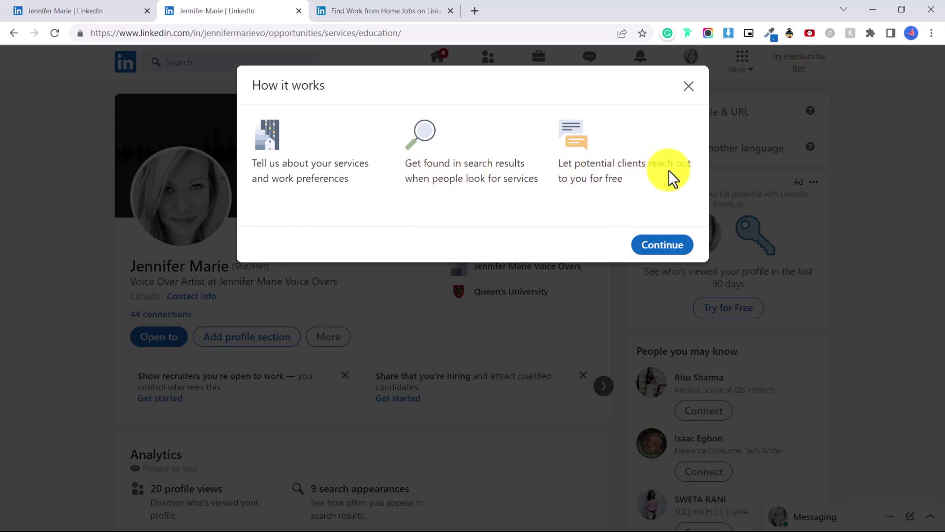
left_click(660, 251)
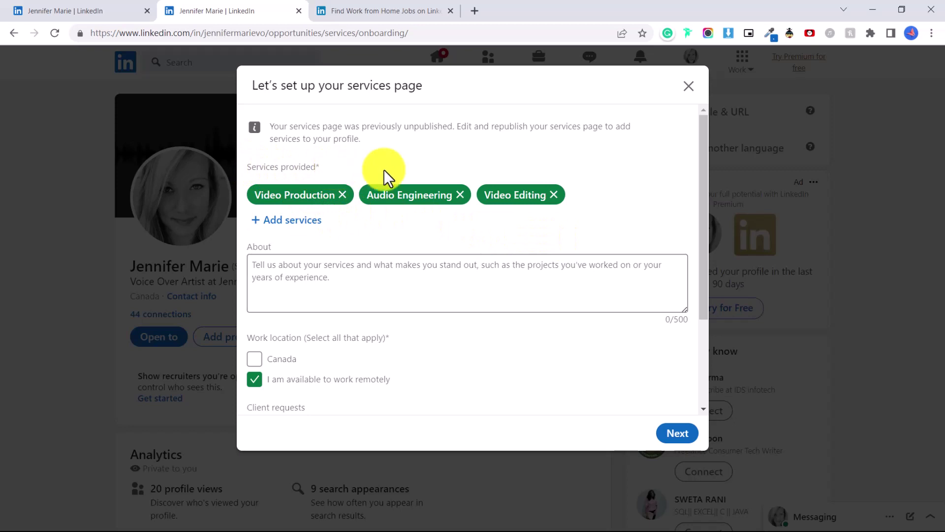
Try adding Translation, Transcription and Graphic Design to the services provided.
left_click(293, 221)
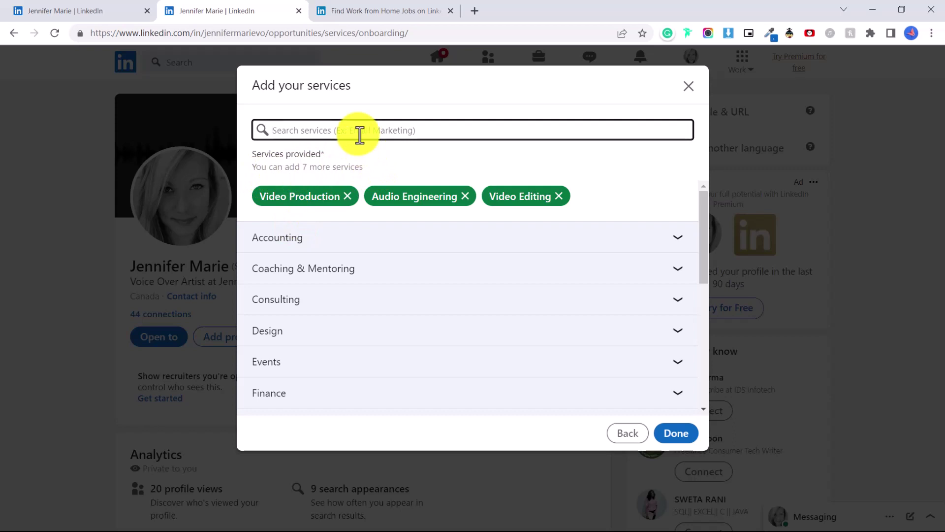
type("translator")
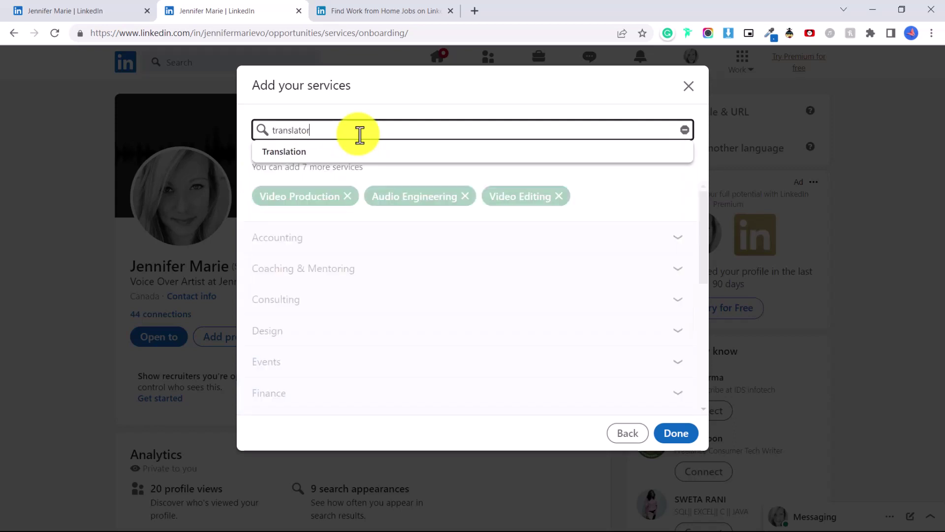
left_click(290, 152)
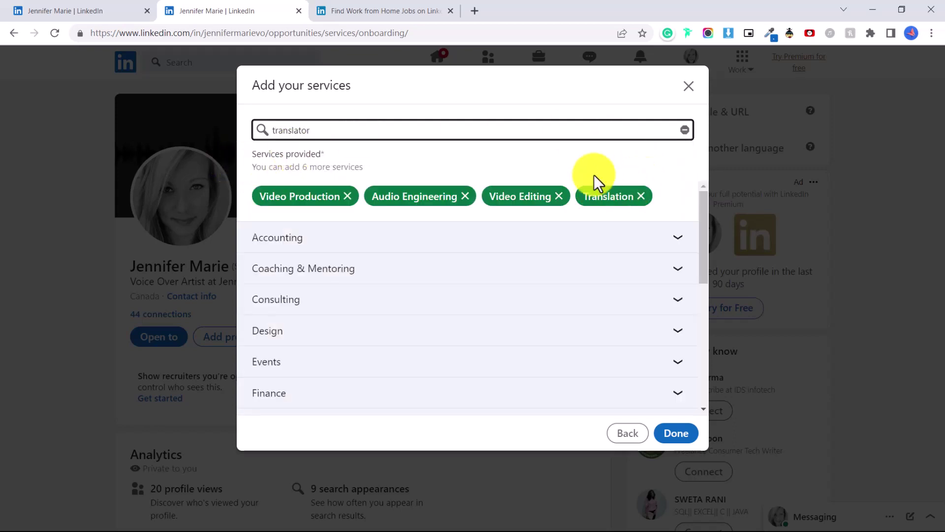
left_click_drag(474, 130, 192, 127)
type("transcription")
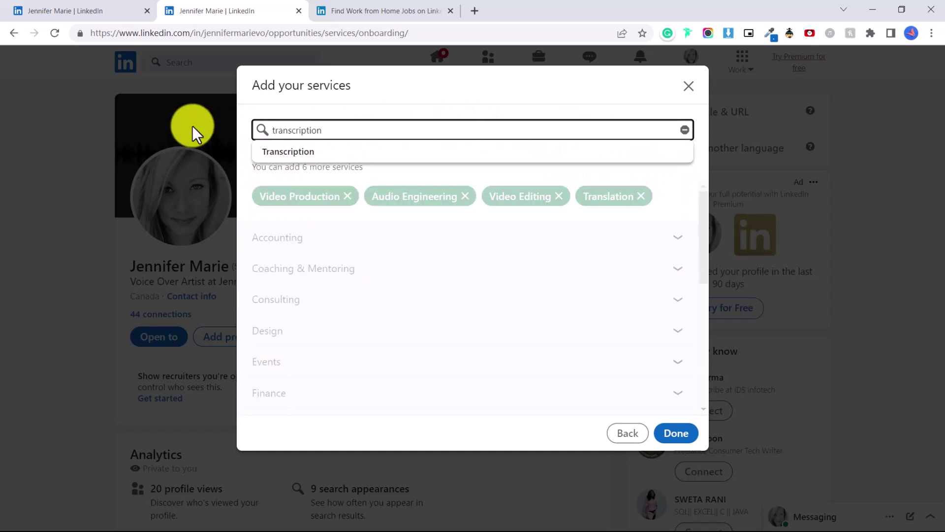
left_click(282, 152)
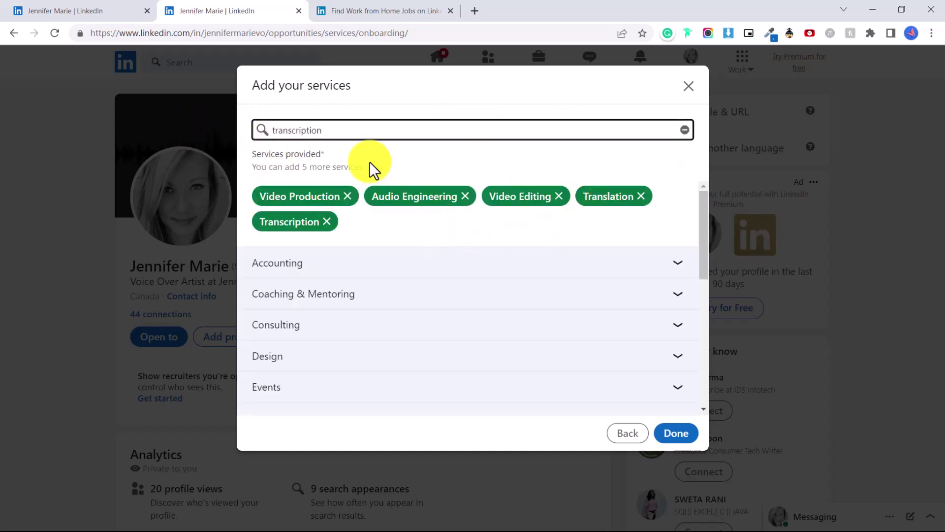
left_click_drag(335, 130, 200, 140)
type("video")
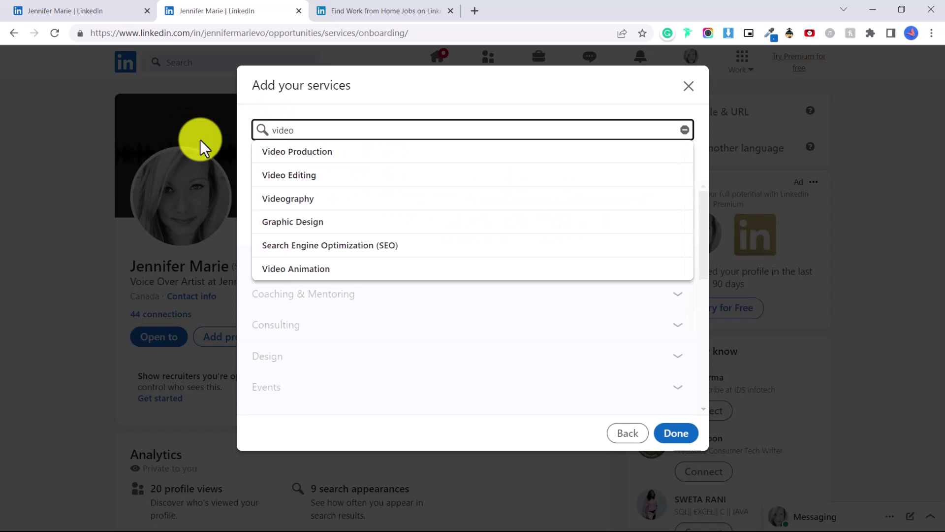
left_click(324, 225)
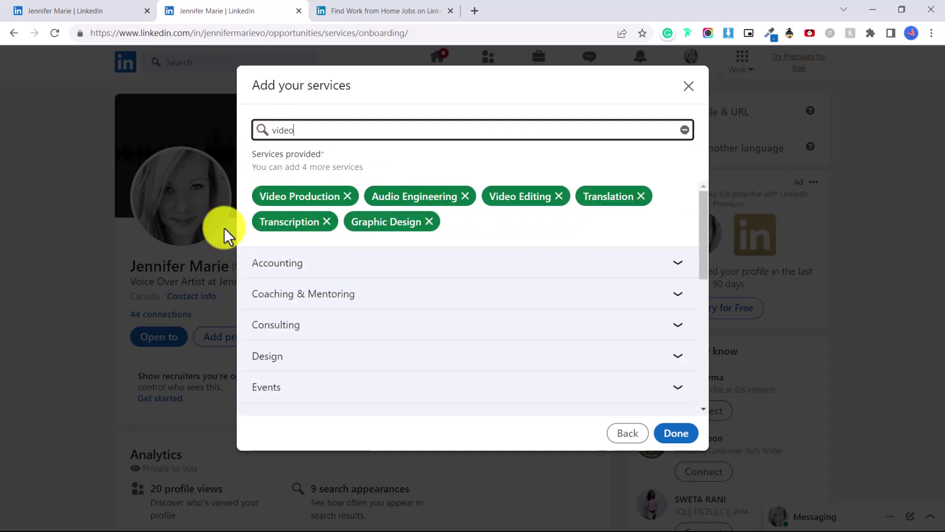
Browse the service categories through to Writing, and return to the services page form without saving the added services.
left_click(654, 268)
left_click(337, 268)
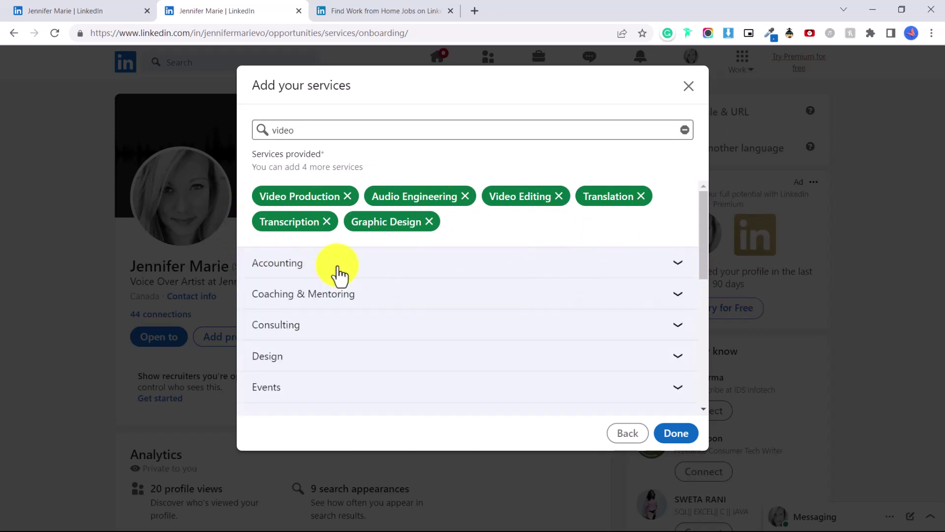
scroll(382, 303, "down", 2)
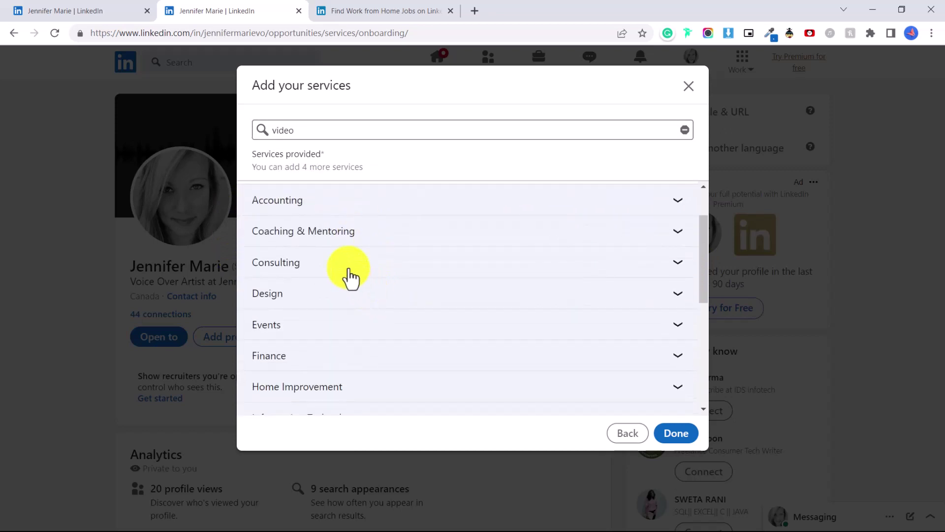
scroll(340, 274, "down", 2)
scroll(325, 254, "down", 2)
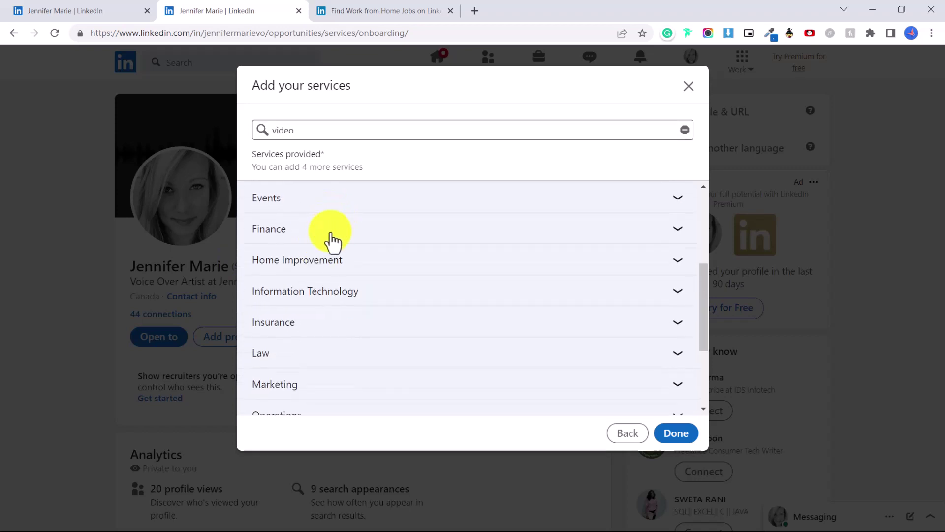
scroll(331, 246, "down", 3)
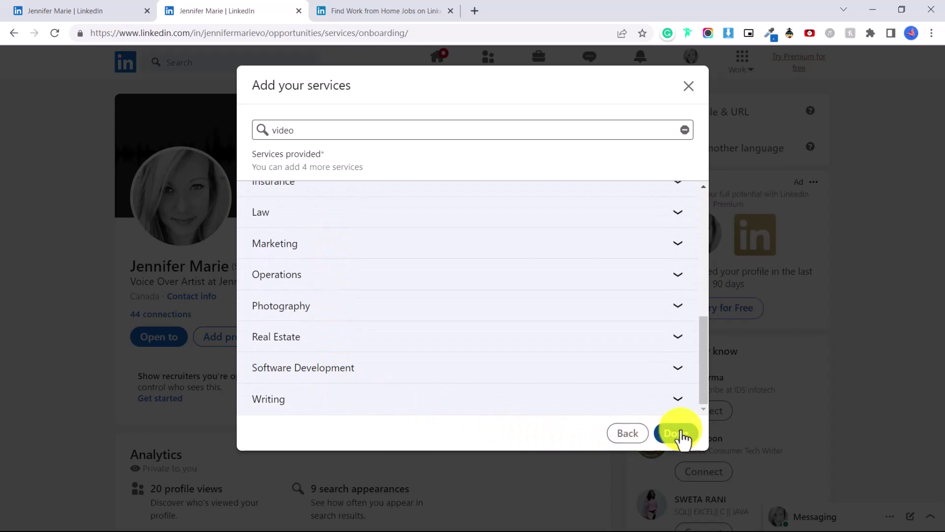
left_click(619, 439)
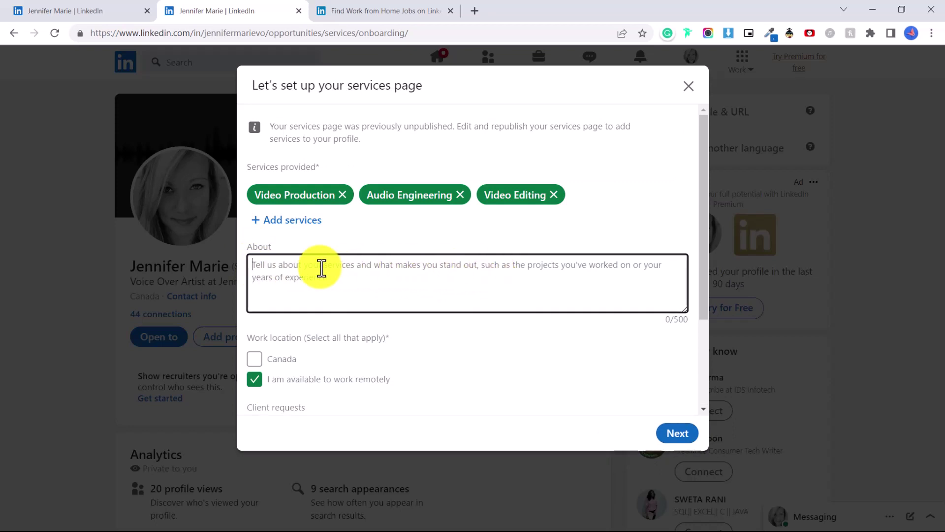
Enter an About text covering voice overs, narration, e-learning and radio spots, clients Corel, Bissell and Johnson & Johnson, and the professionally-equipped home sound studio.
type("I provide voice overs, narration, e-learning, and radio spots for my clients. I have worked with large clients including Corel, Bissell, Johnson & Johnson, etc. All of my voice overs are produced from a professionally-equipped sound studio in my home.")
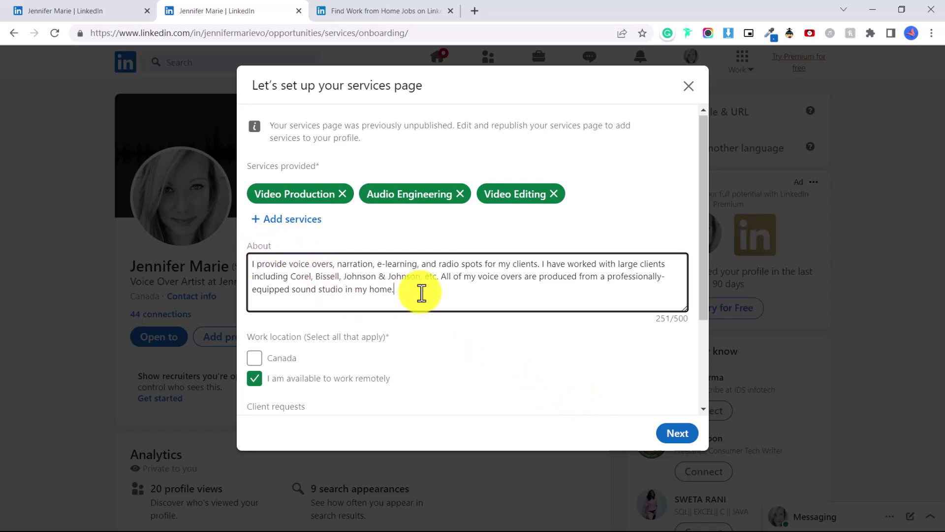
scroll(457, 314, "down", 1)
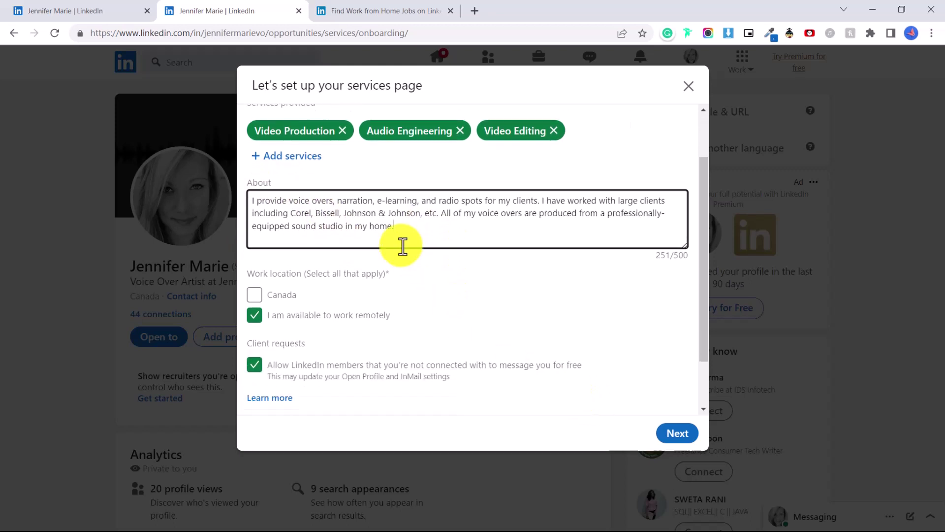
scroll(391, 228, "down", 1)
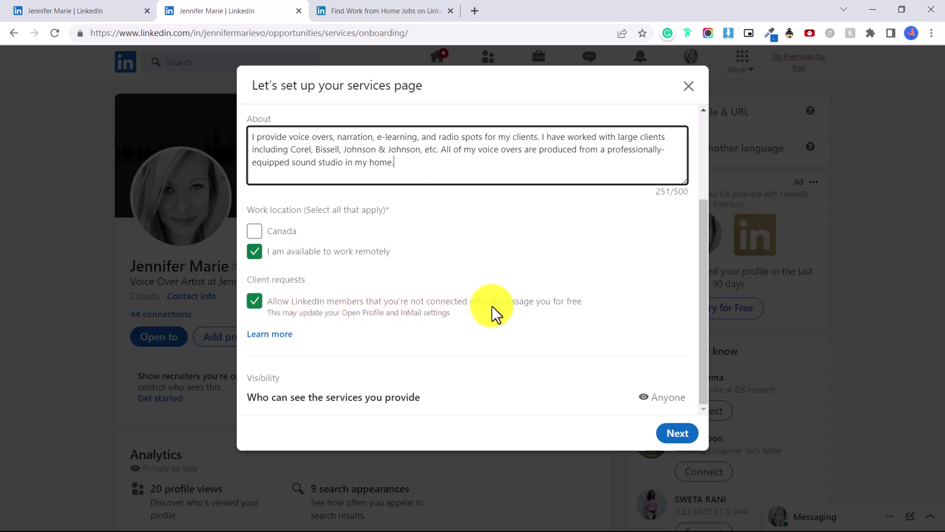
Preview and publish the services page with remote availability and free client messages allowed, and decline sharing a post about it.
left_click(291, 311)
left_click(290, 299)
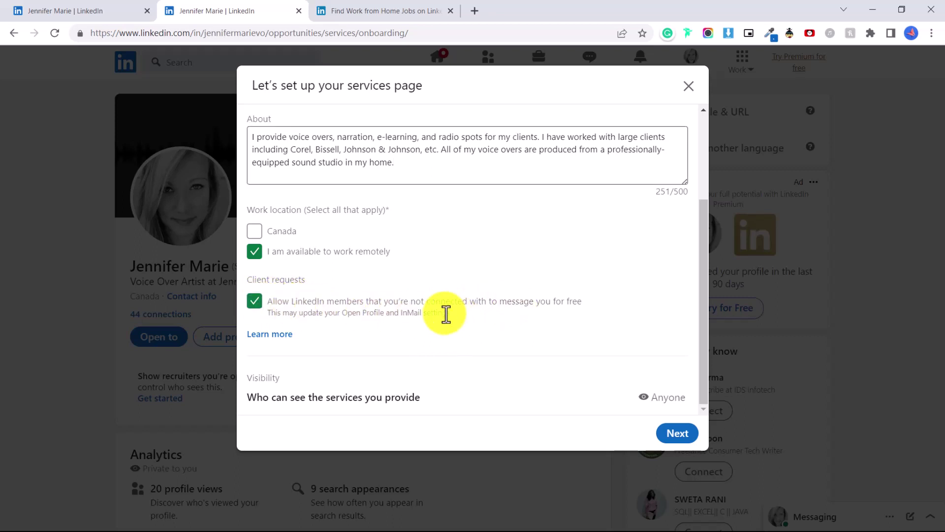
left_click(672, 435)
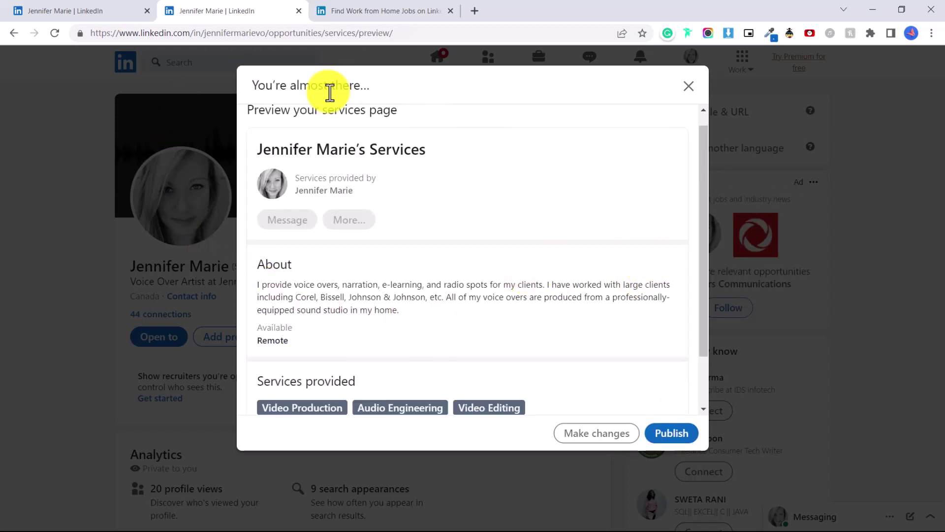
scroll(364, 222, "down", 3)
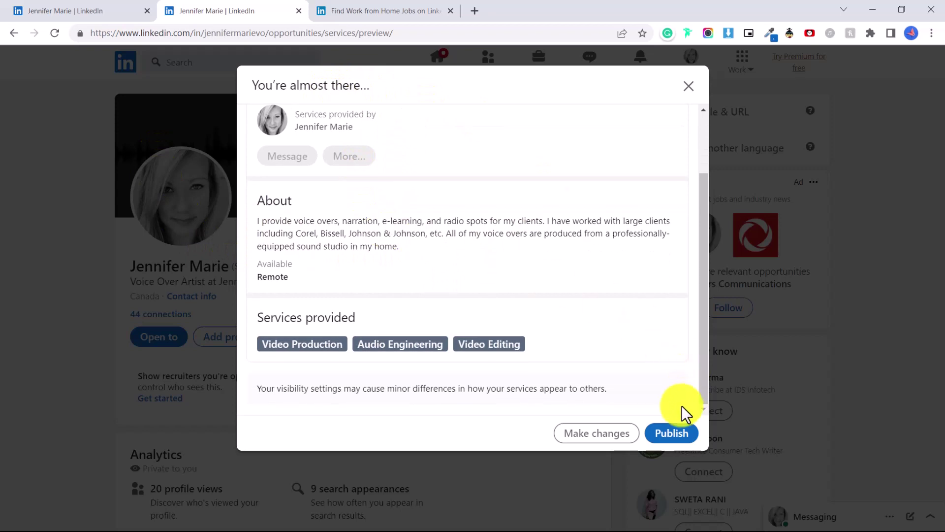
left_click(684, 437)
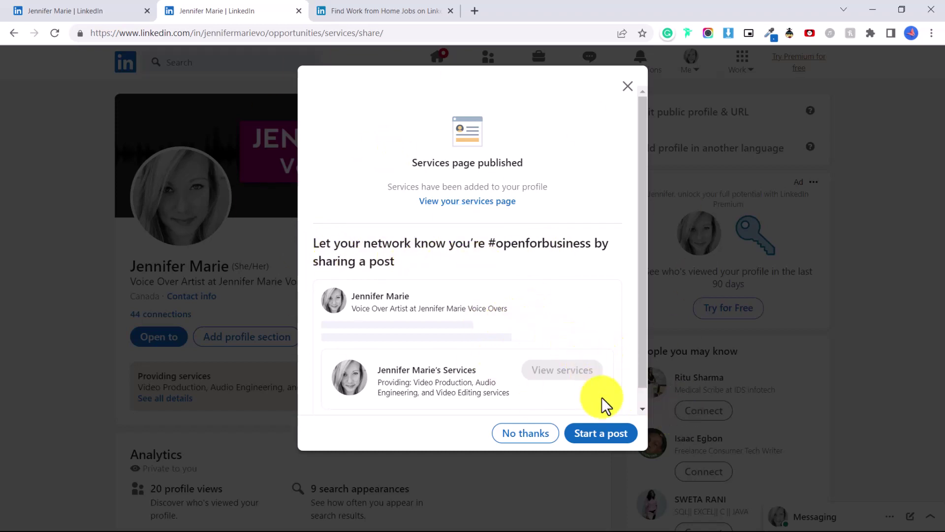
left_click(544, 446)
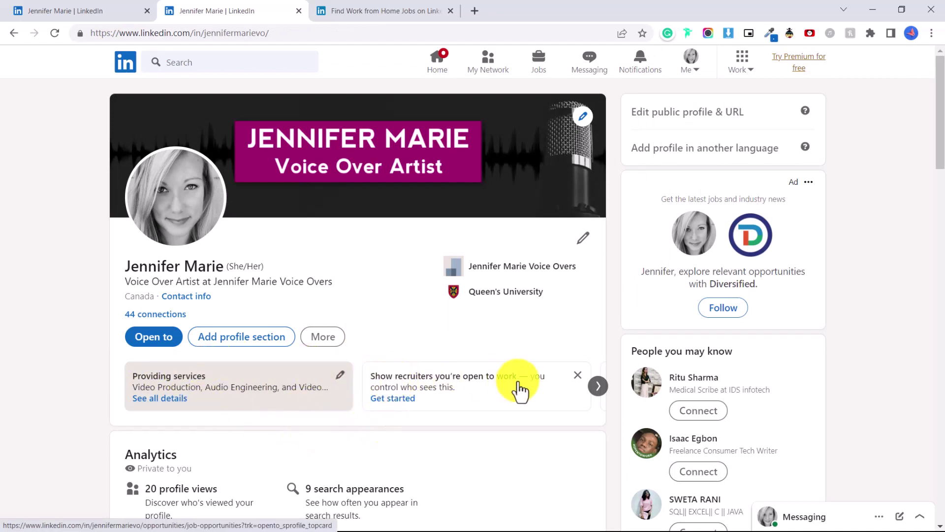
Start setting job preferences for finding a new job, adding the titles Voice Talent, Voice Actor, Voiceover Talent and Video Editor.
left_click(154, 341)
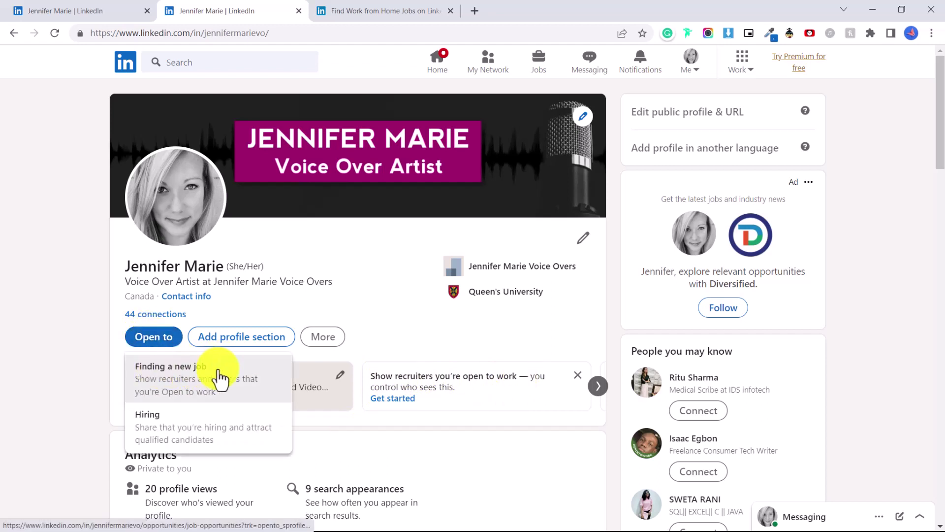
left_click(231, 384)
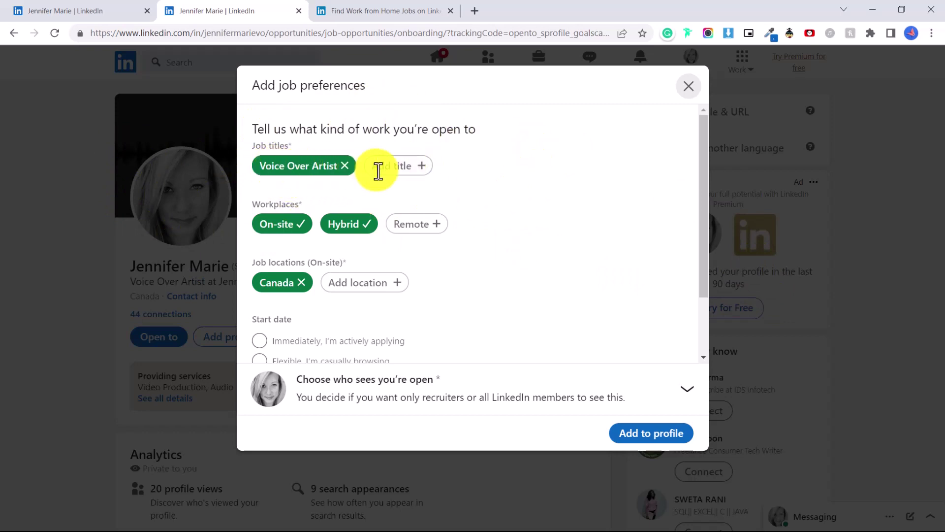
left_click(396, 167)
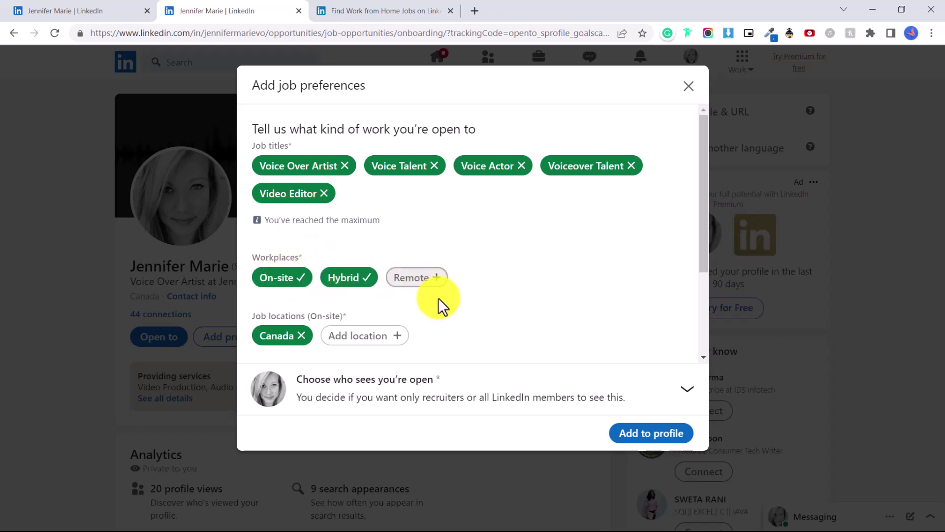
Make Remote the only selected workplace and add Spain as a remote job location.
left_click(424, 280)
left_click(314, 278)
left_click(341, 275)
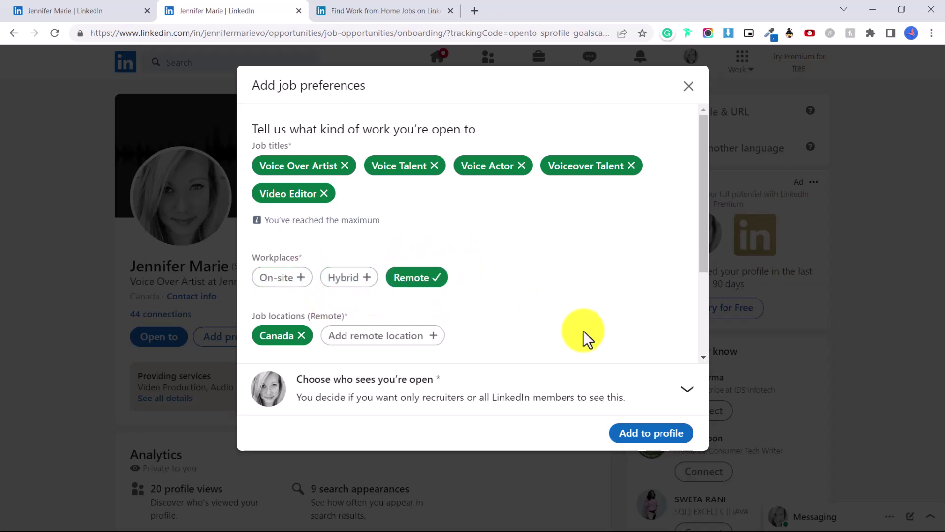
scroll(310, 315, "down", 1)
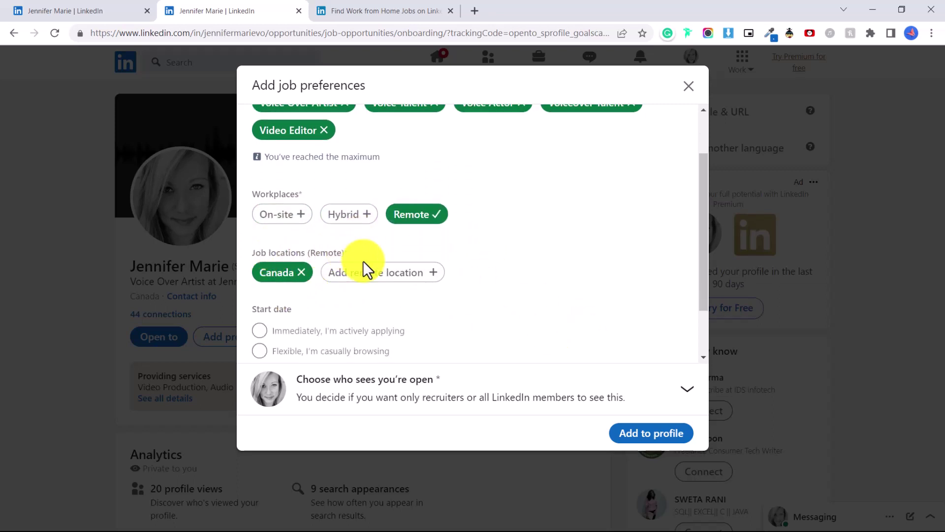
left_click(394, 274)
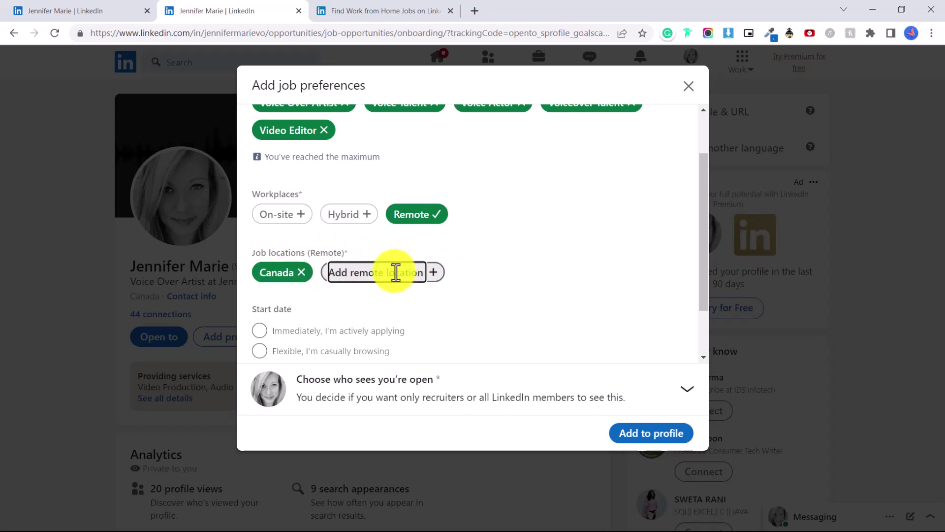
type("Spain")
key("Return")
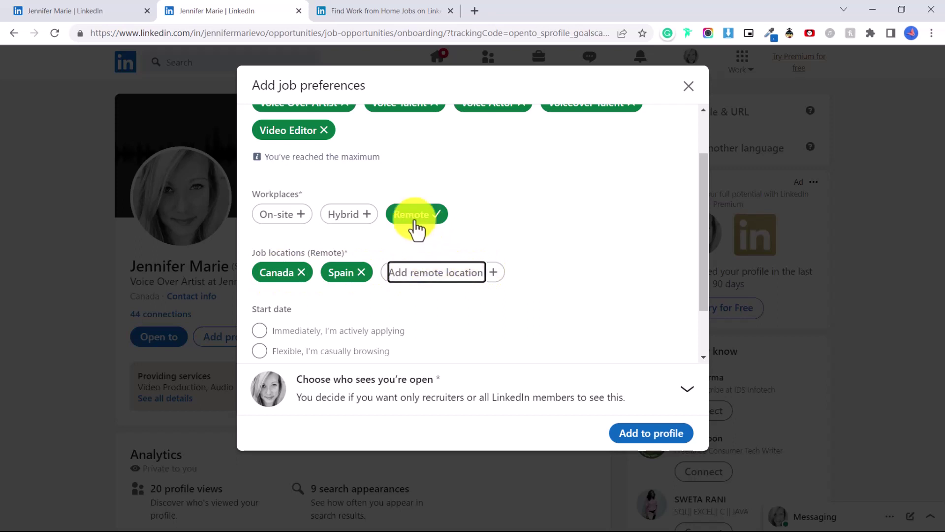
Set the start date to flexible and add Contract, Part-time and Temporary to the job types, leaving Internship unselected.
scroll(472, 229, "down", 1)
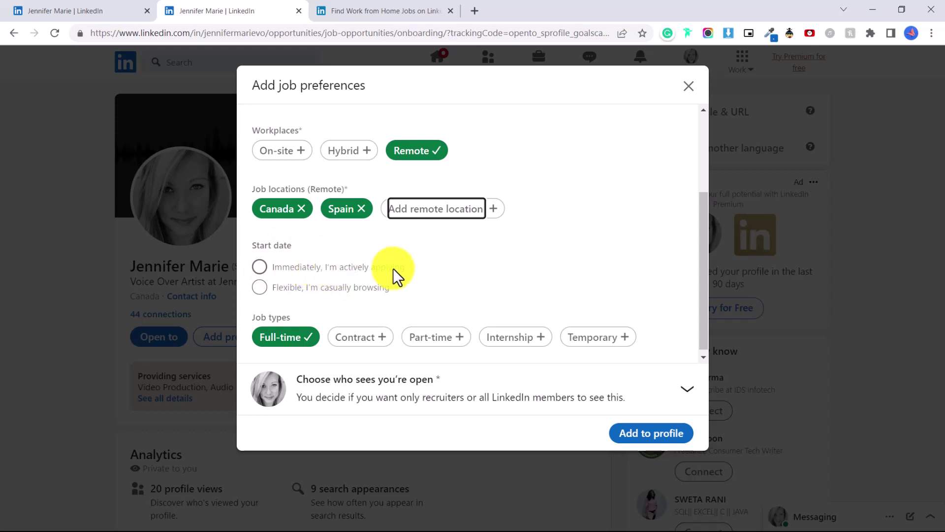
left_click(261, 288)
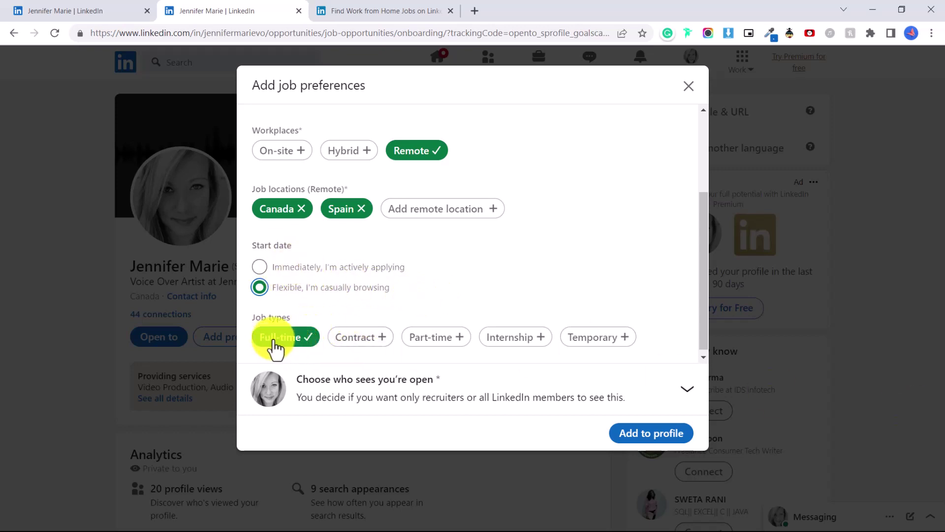
left_click(374, 343)
left_click(433, 346)
left_click(515, 342)
left_click(606, 340)
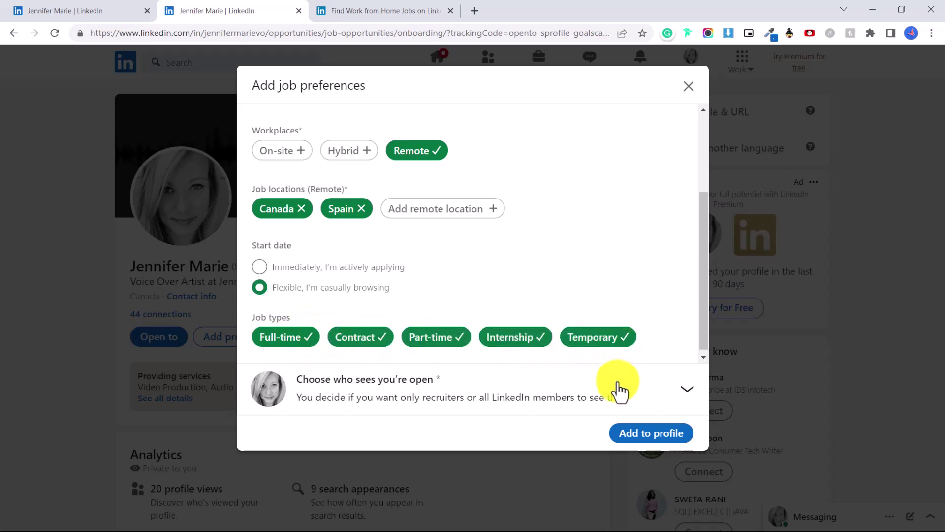
scroll(593, 347, "down", 1)
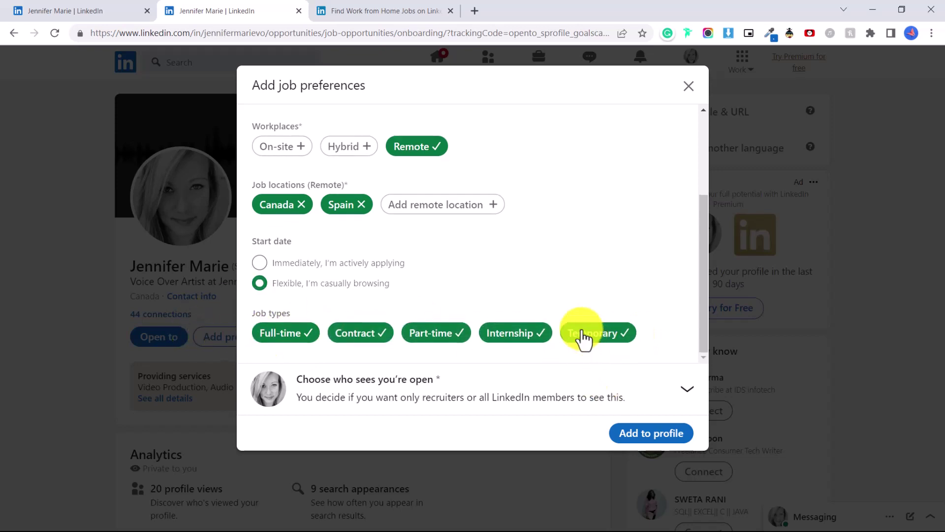
left_click(522, 337)
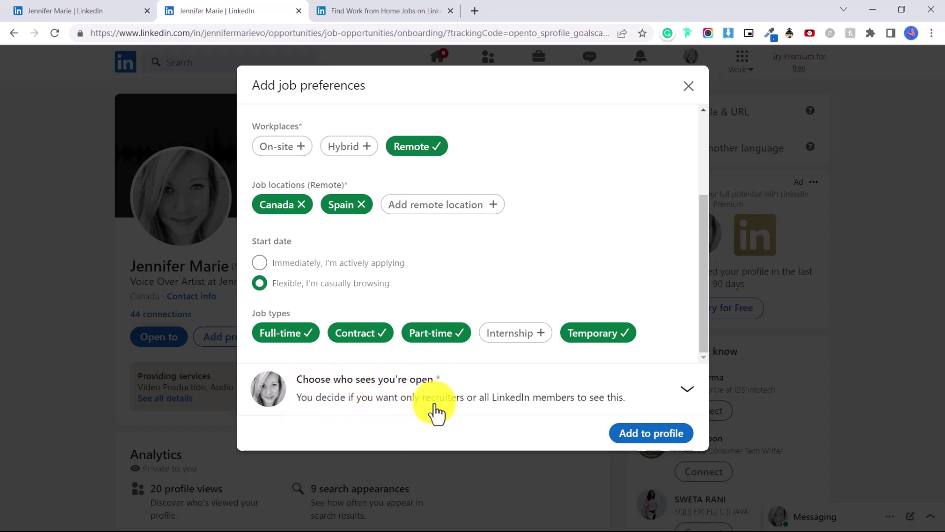
Make the job preferences visible to all LinkedIn members, add them to the profile, and decline starting a post.
left_click(630, 395)
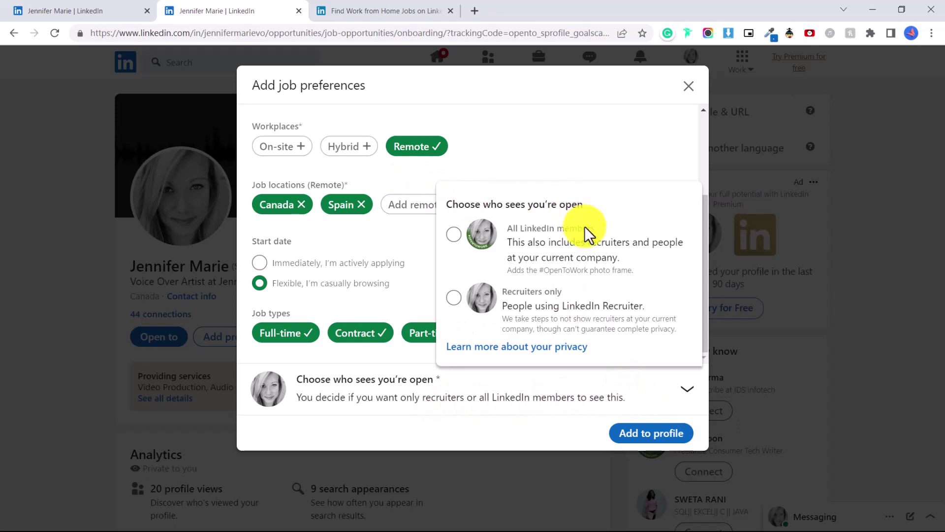
left_click(457, 234)
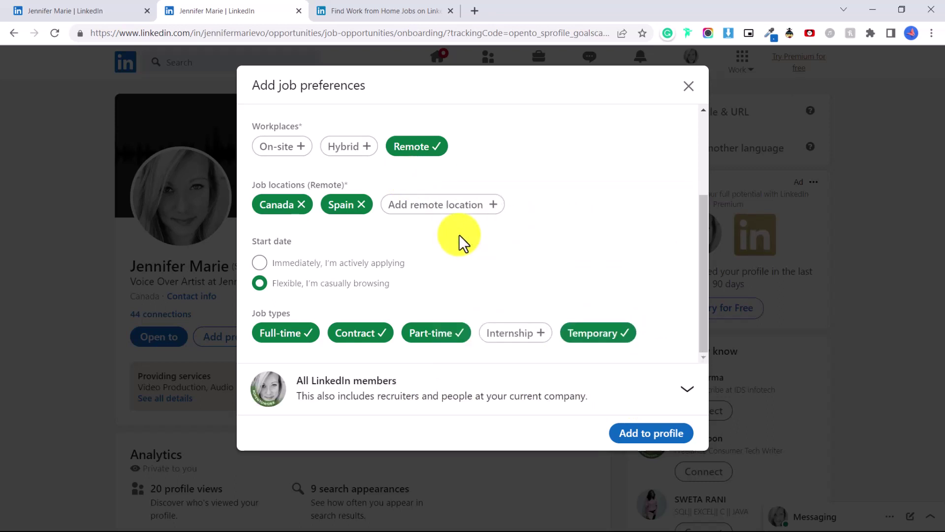
left_click(577, 387)
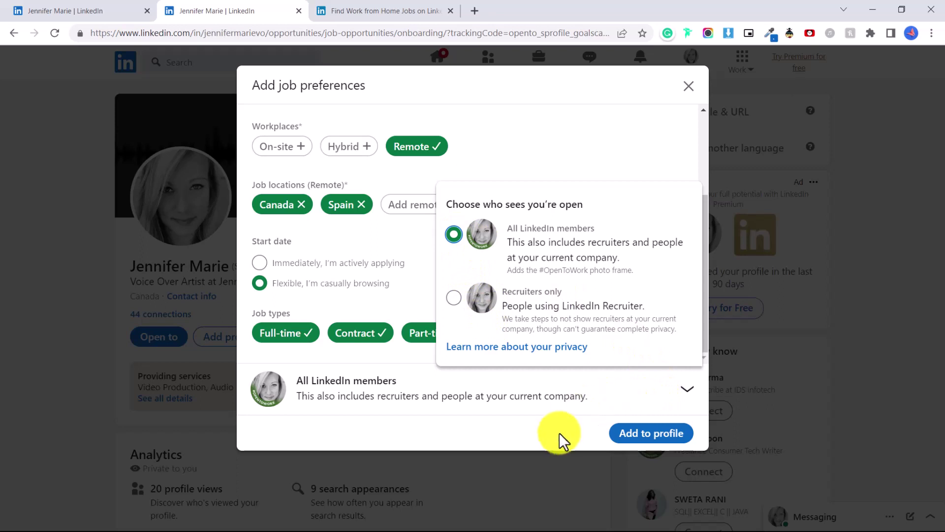
left_click(624, 437)
left_click(624, 436)
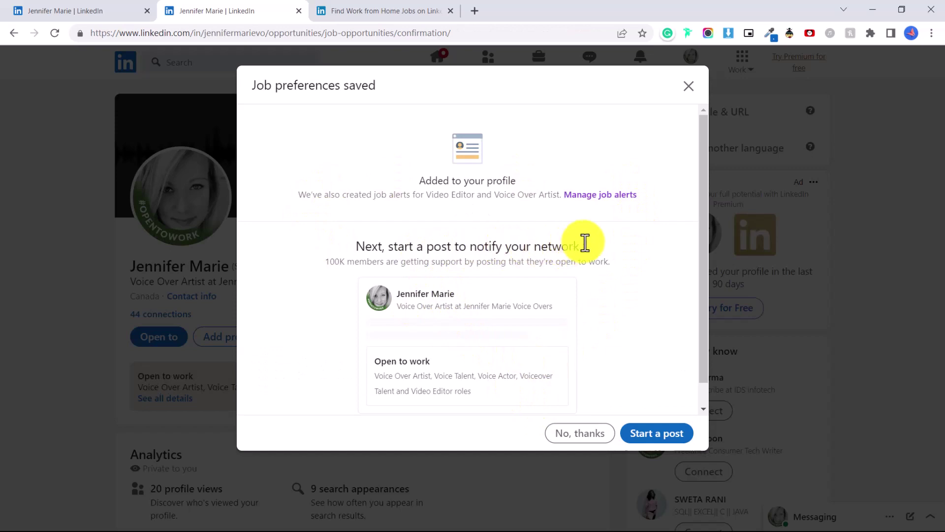
left_click(564, 434)
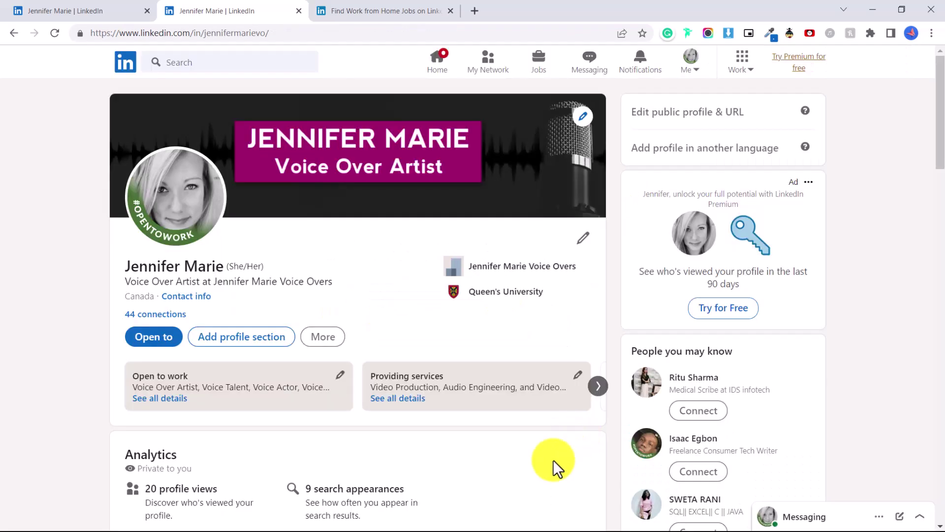
View the enlarged profile photo with its #OpenToWork frame and close it.
left_click(186, 231)
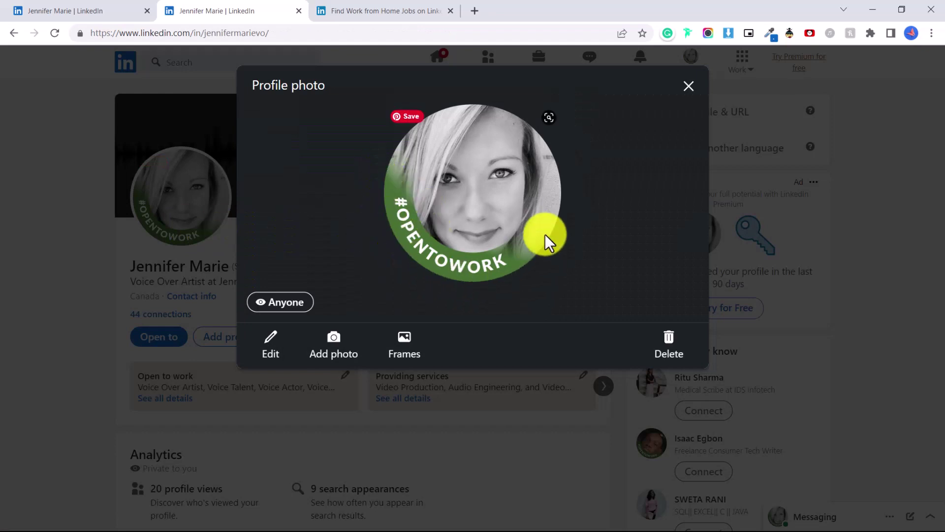
key("Escape")
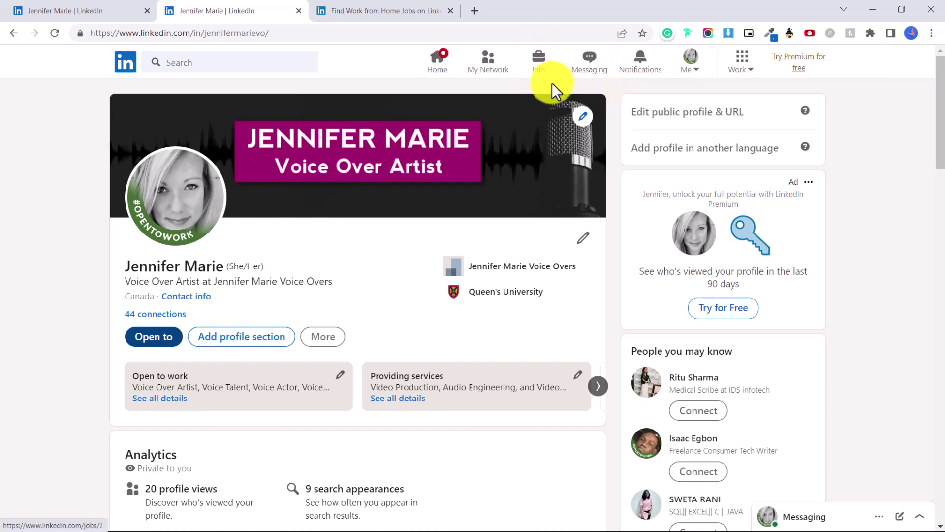
Look through the recommended and remote job listings, and search the jobs for "translator".
left_click(542, 63)
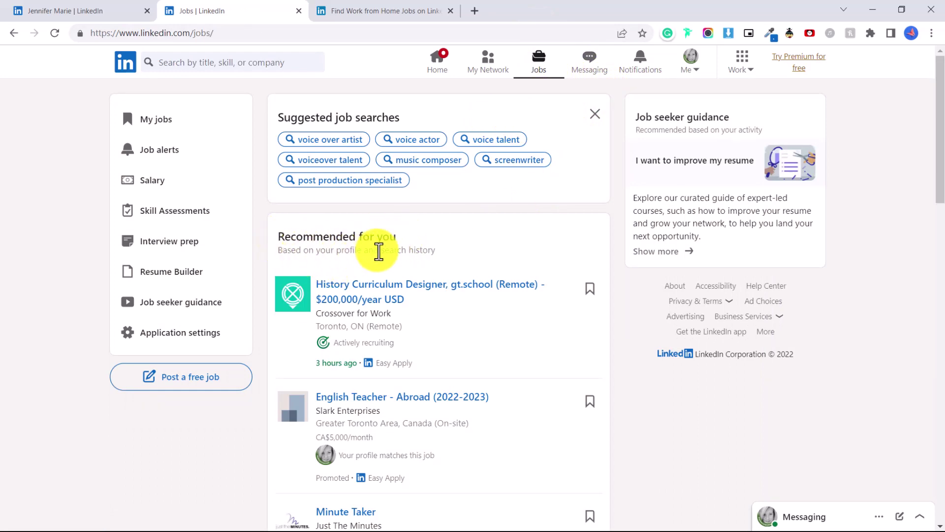
scroll(446, 256, "down", 13)
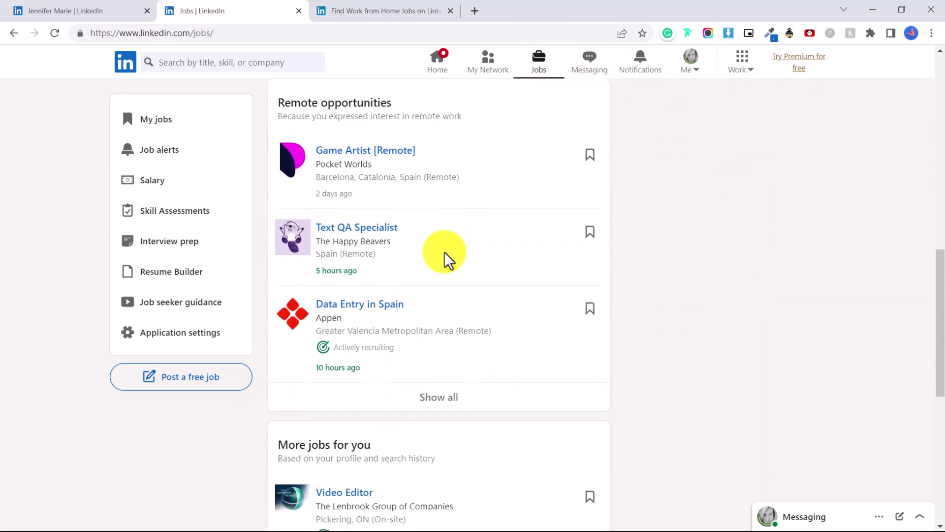
scroll(447, 257, "up", 13)
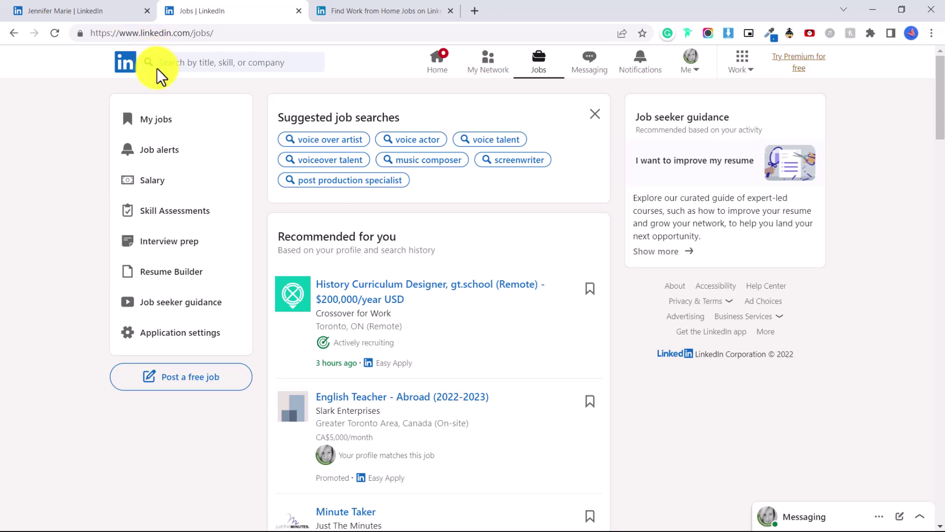
left_click(210, 65)
type("translator")
key("Return")
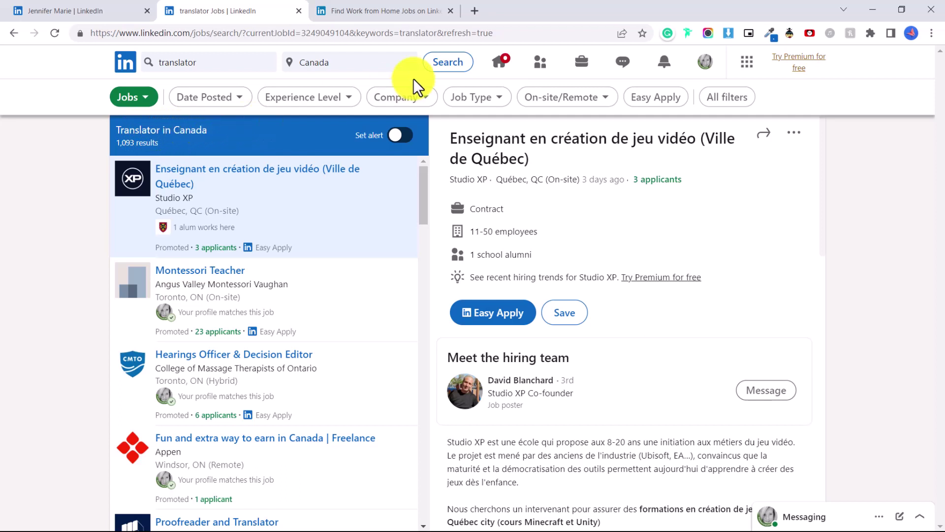
Clear the Canada location from the translator job search and choose Remote instead.
left_click(367, 64)
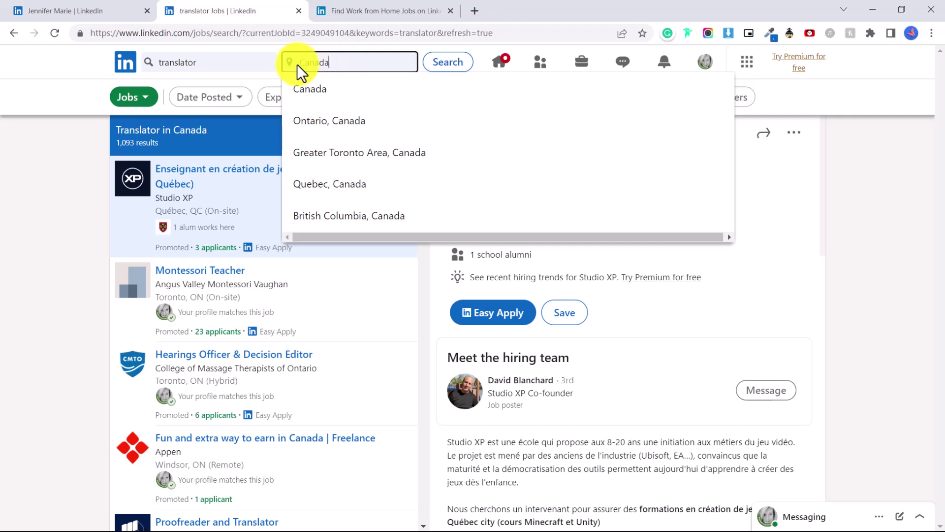
left_click_drag(333, 64, 286, 61)
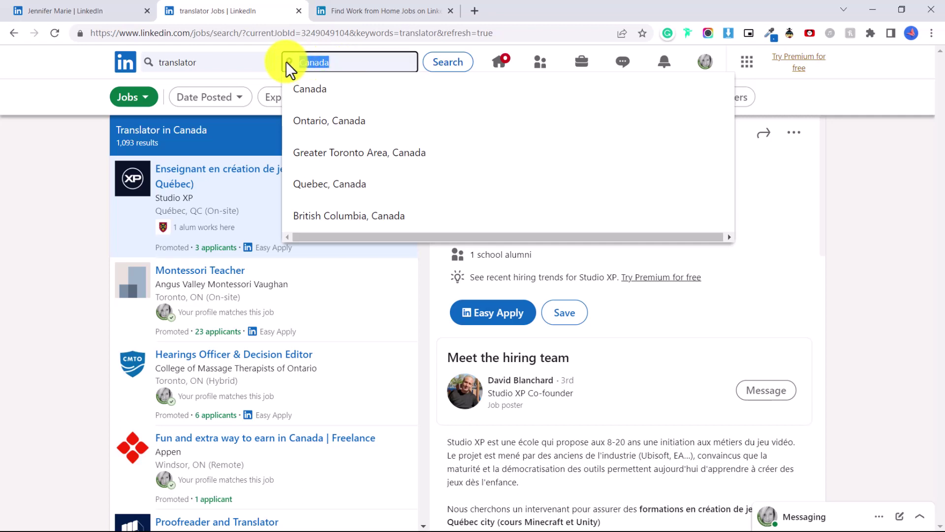
key("BackSpace")
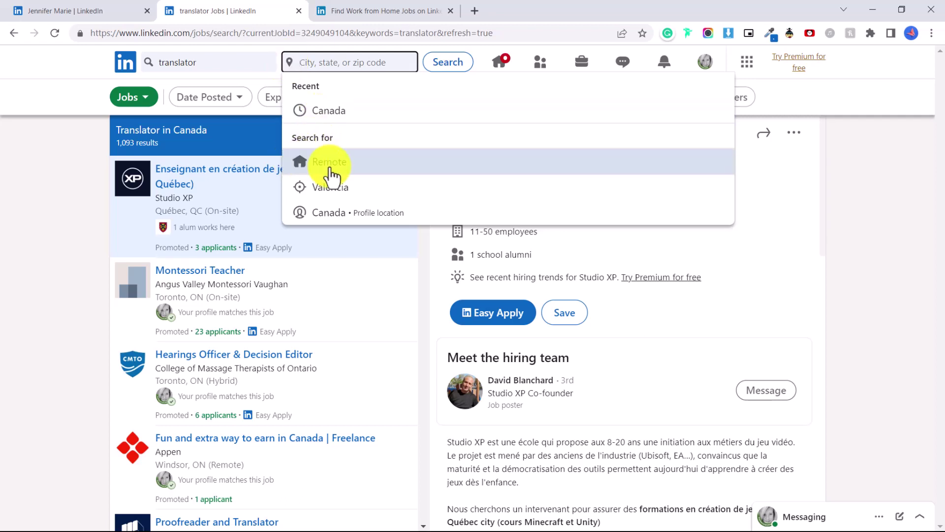
type("R")
key("BackSpace")
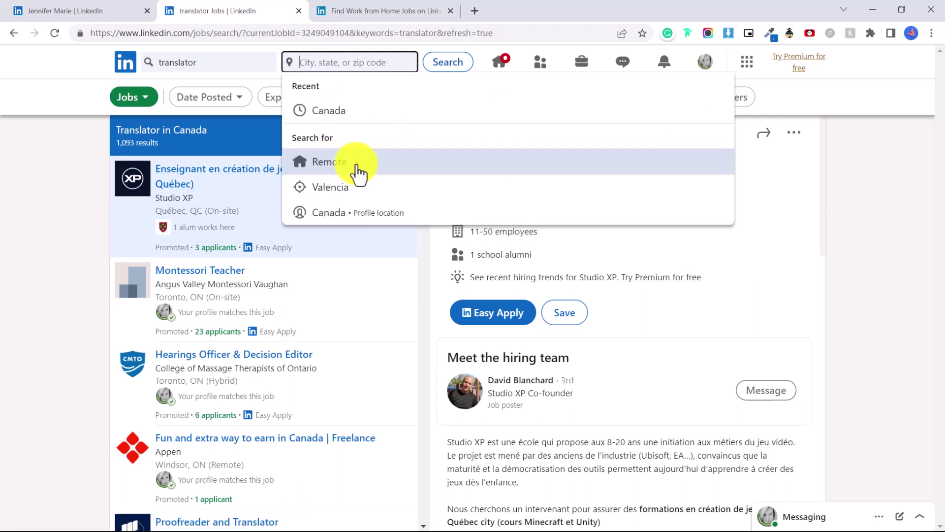
left_click(357, 168)
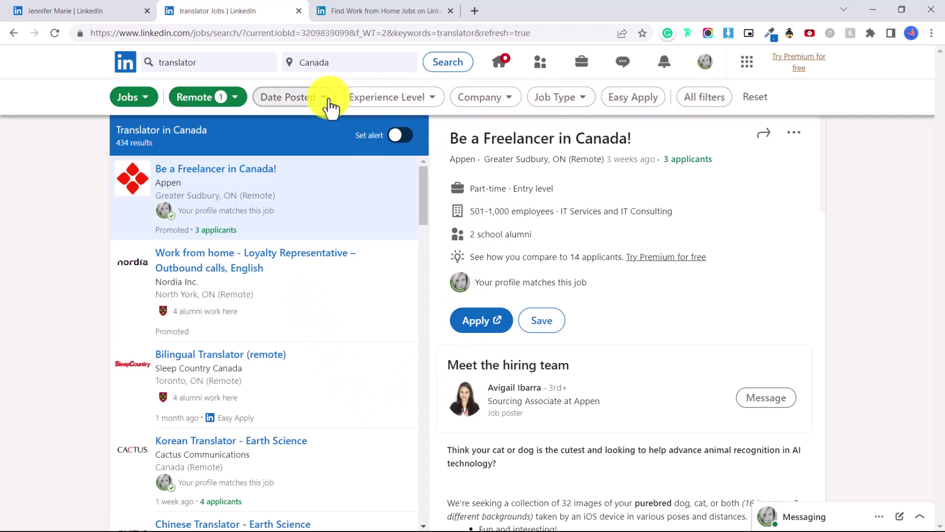
Filter the remote translator jobs to the Entry level experience level.
left_click(360, 101)
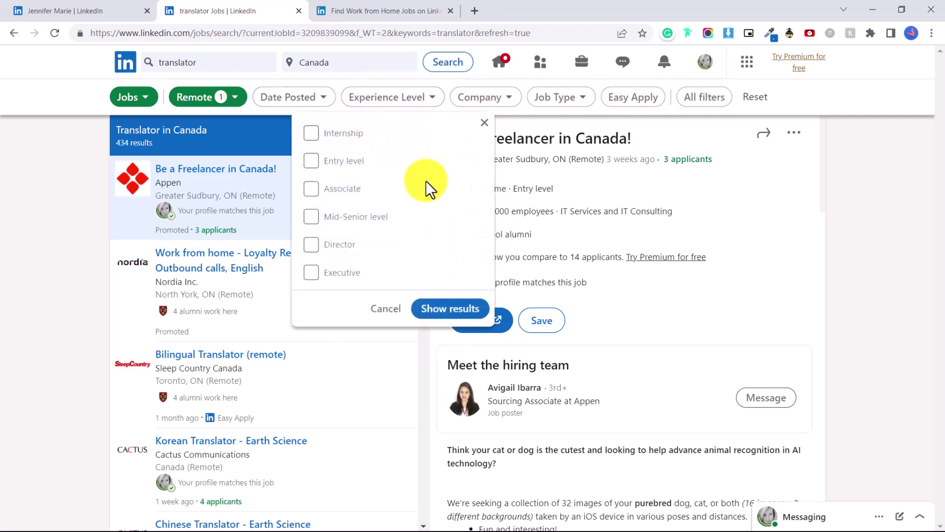
left_click(310, 165)
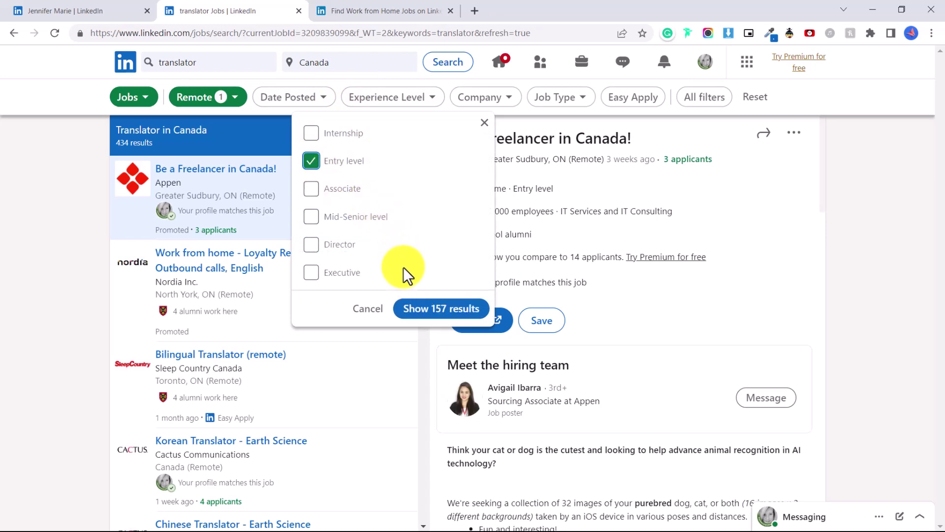
left_click(402, 310)
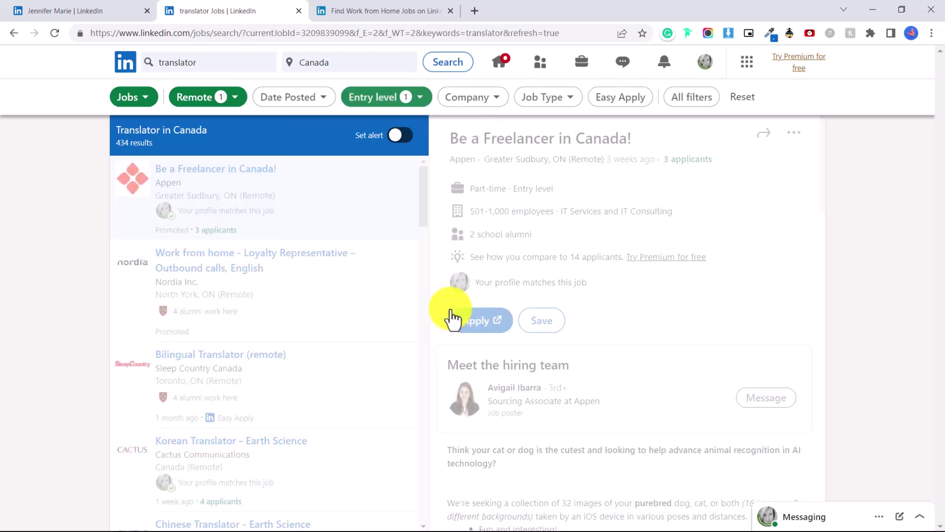
Look through the companies offered for the translator jobs and filter the results to Cactus Communications.
left_click(459, 103)
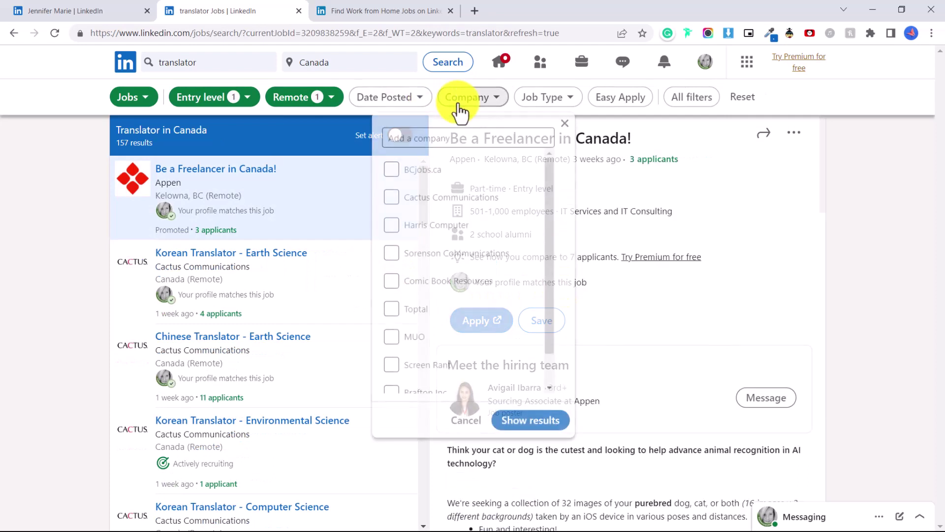
scroll(473, 187, "down", 2)
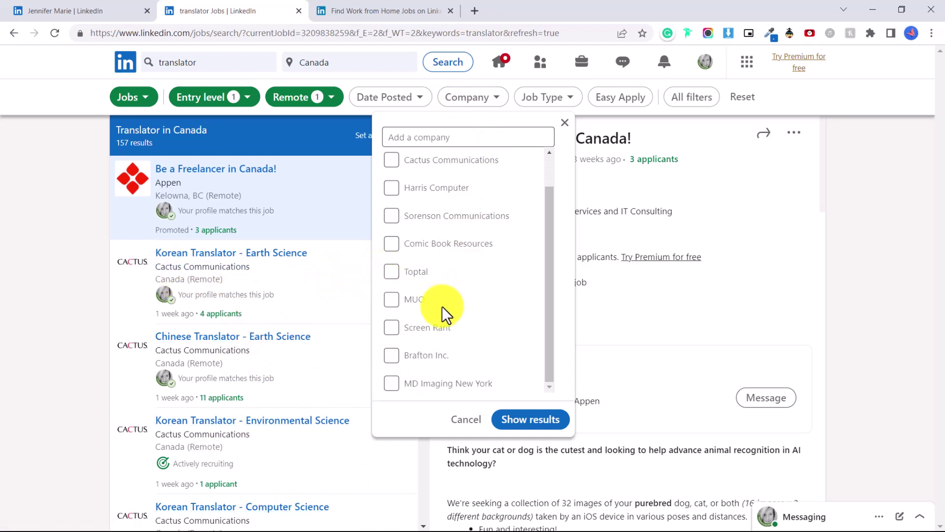
scroll(442, 370, "up", 1)
scroll(427, 231, "down", 1)
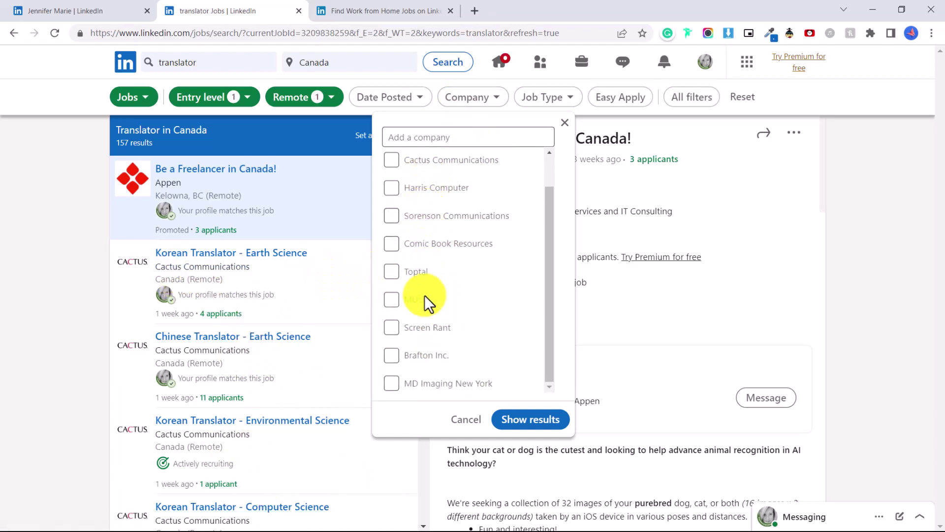
scroll(427, 230, "up", 1)
left_click(428, 196)
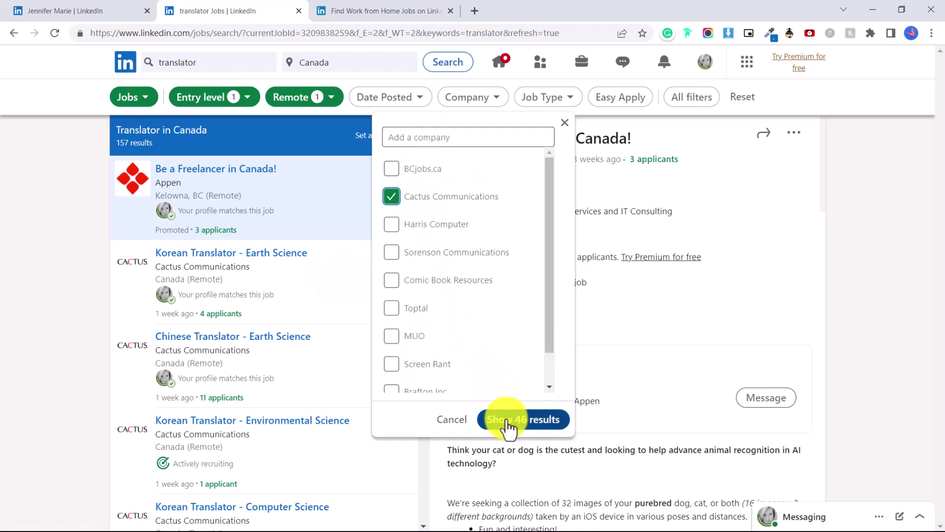
left_click(529, 425)
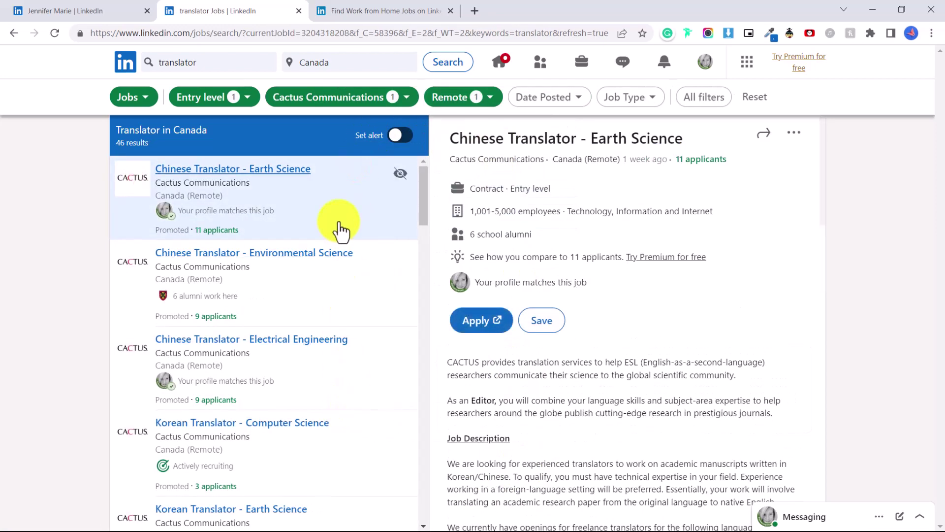
Reset the company filter to remove Cactus Communications from the translator job search.
left_click(376, 101)
left_click(393, 102)
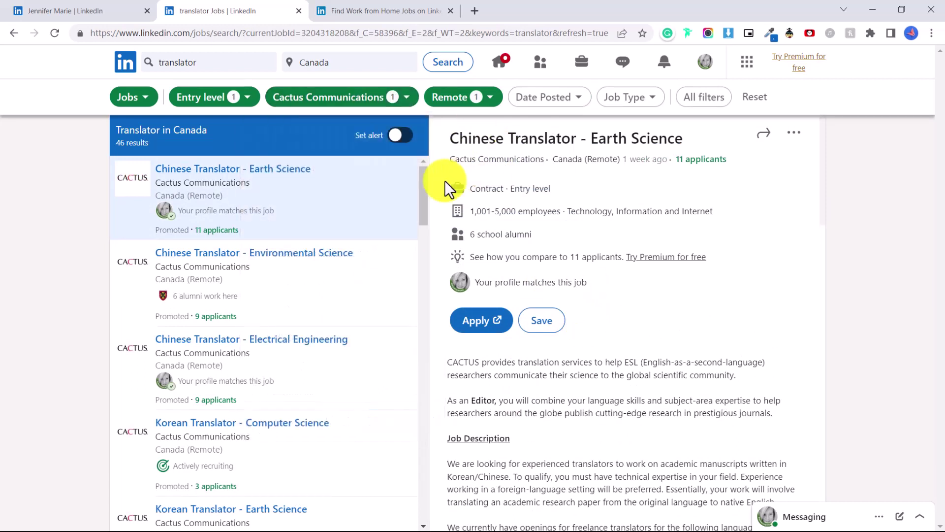
left_click(401, 97)
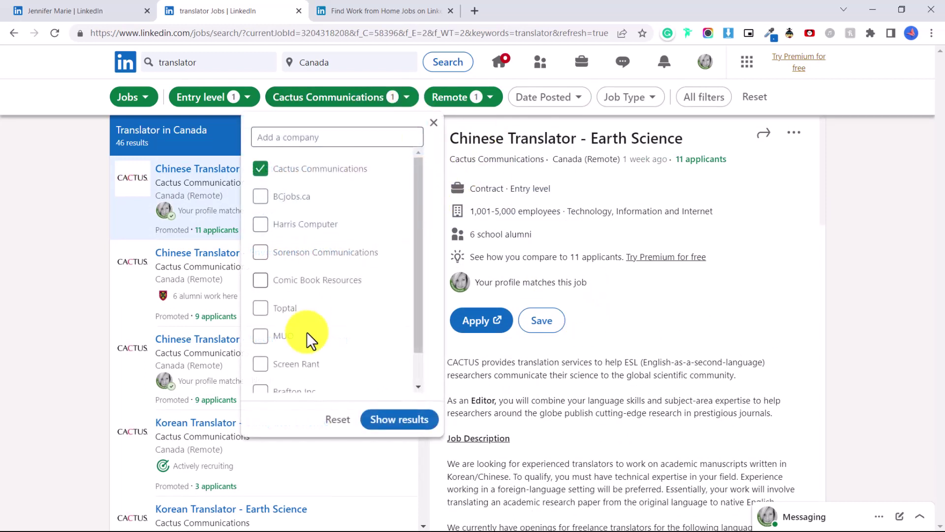
left_click(337, 420)
left_click(374, 421)
Replace the job keyword with "transcription", clear the location, and run the search.
left_click(238, 63)
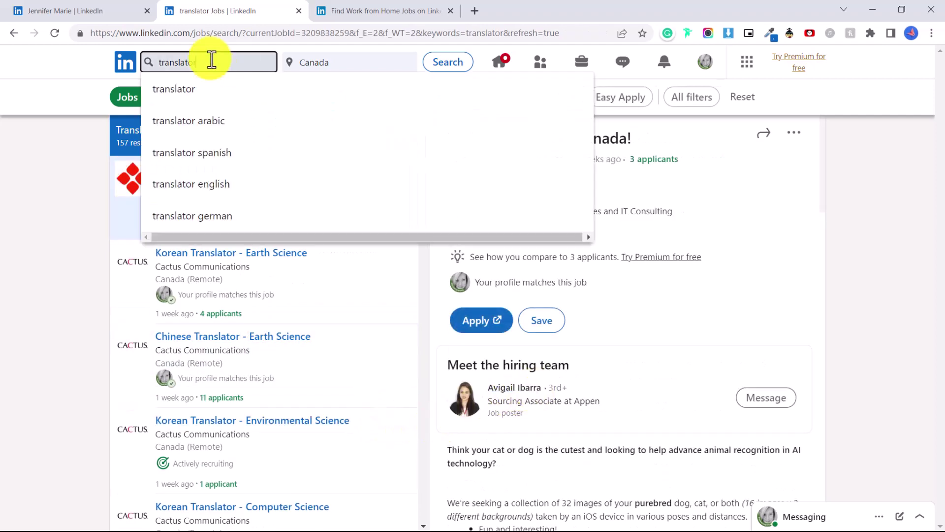
key("ctrl+a")
type("transcription")
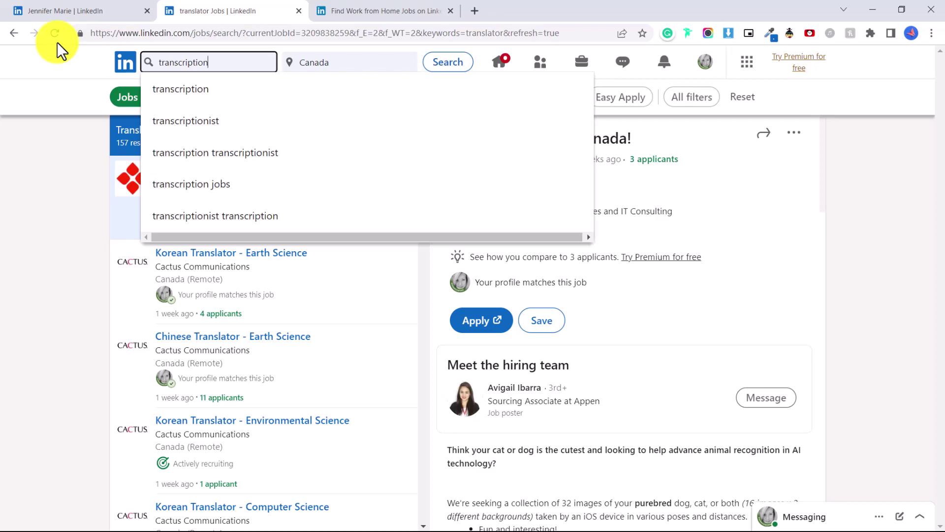
left_click(365, 60)
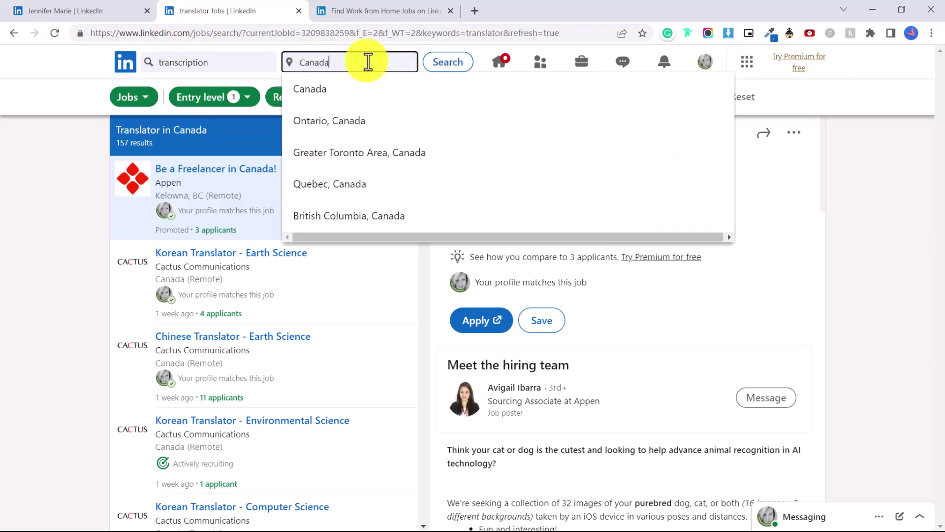
key("ctrl+a")
key("BackSpace")
key("Return")
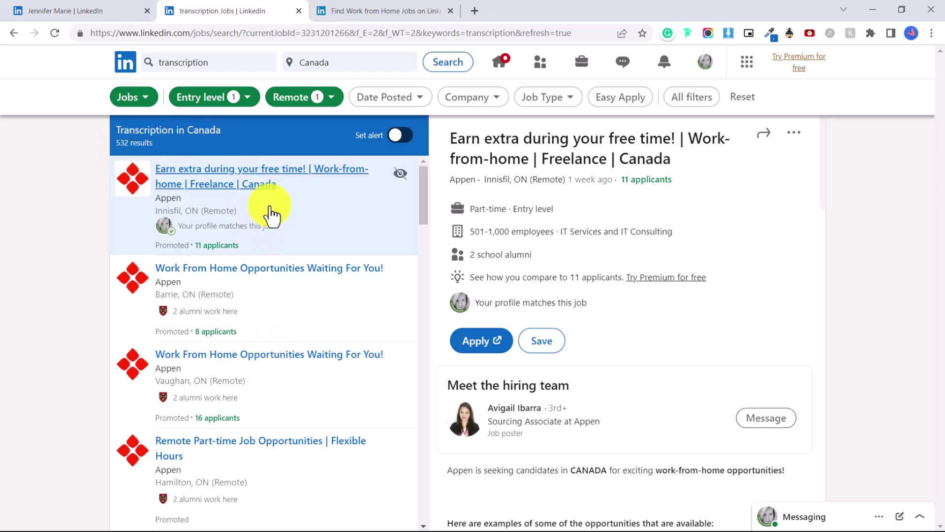
left_click(466, 98)
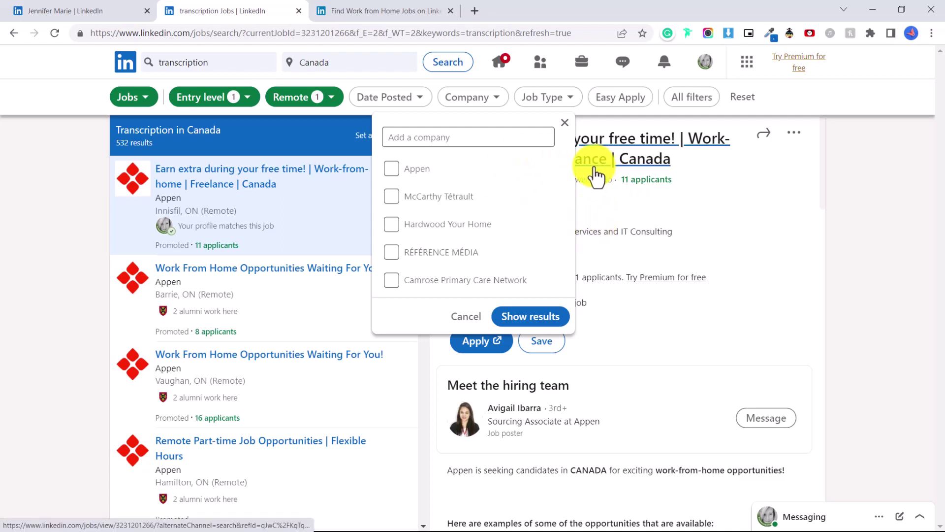
left_click(358, 63)
left_click(730, 277)
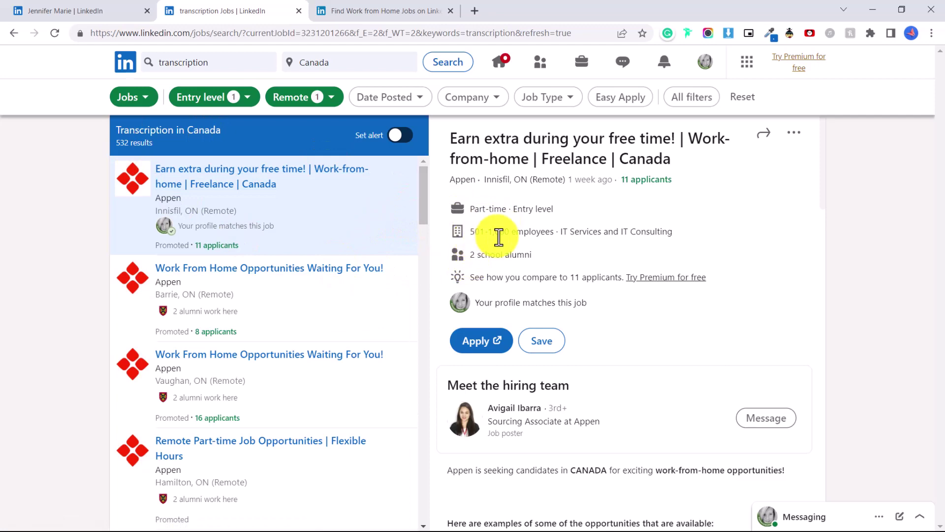
Read through Appen's "Work From Home Opportunities Waiting For You!" listing in Barrie and save the job.
left_click(321, 315)
scroll(628, 222, "down", 4)
scroll(559, 143, "up", 4)
scroll(689, 221, "down", 10)
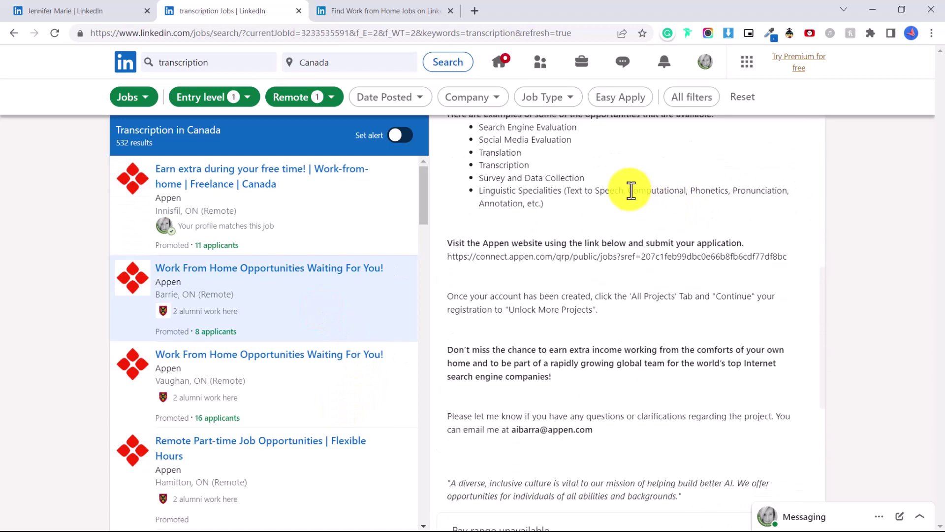
scroll(629, 246, "up", 10)
scroll(649, 268, "down", 10)
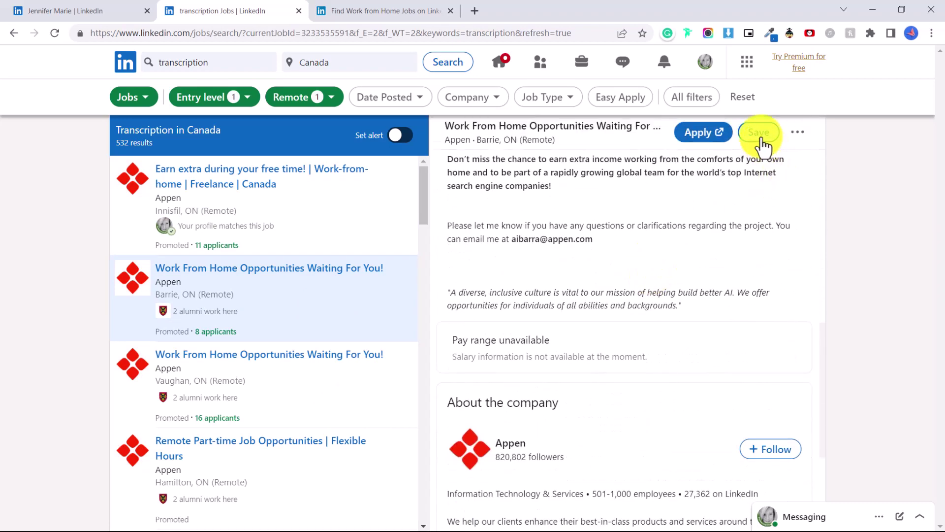
left_click(762, 140)
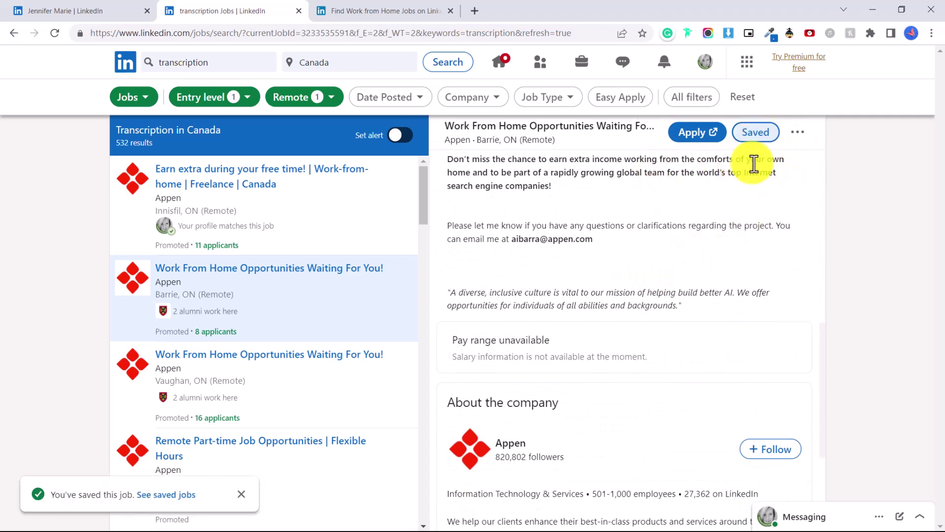
Open the saved jobs link in a new tab and view the saved listing in My Jobs.
right_click(184, 494)
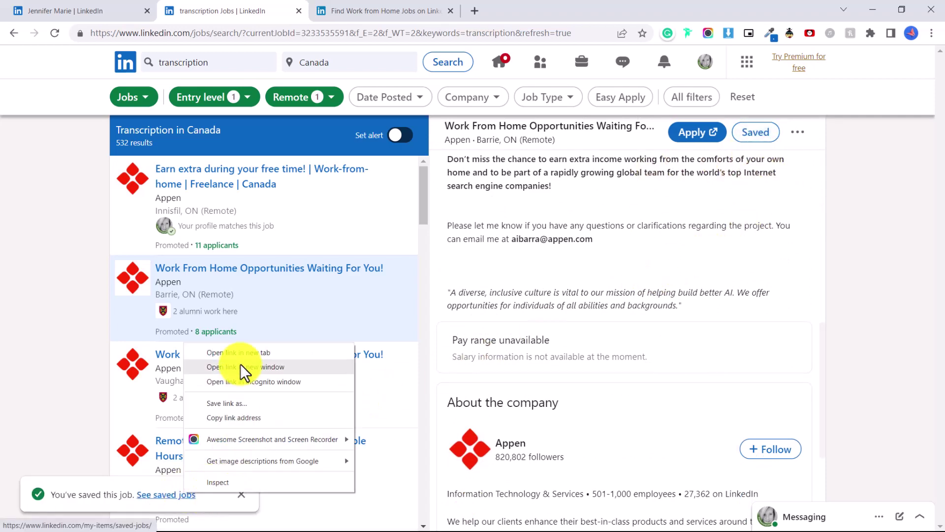
left_click(244, 351)
key("ctrl+Tab")
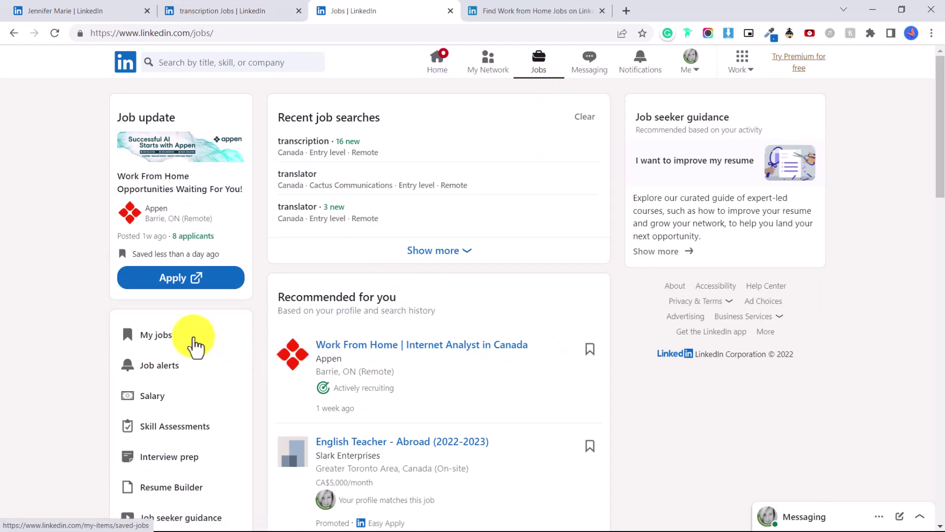
left_click(164, 334)
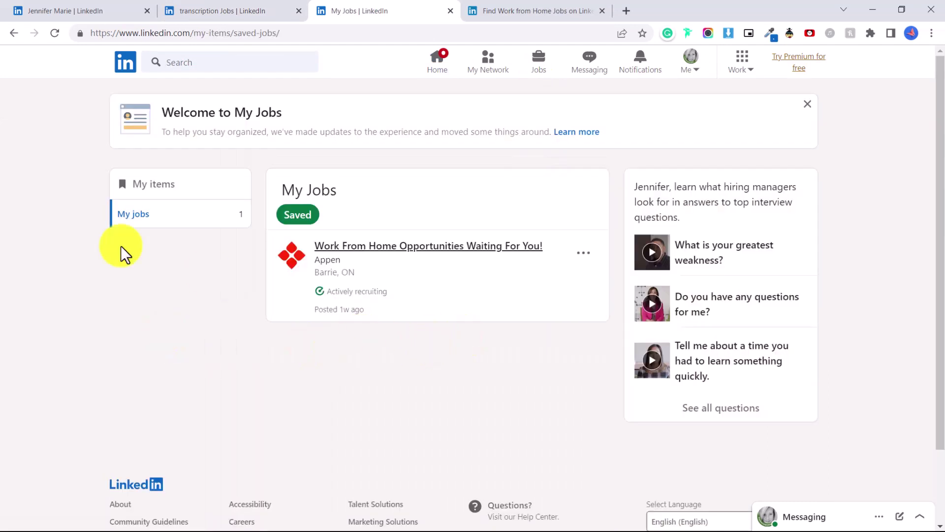
Return to the saved Appen listing, open its external application, and look over the account sign-up form.
left_click(221, 10)
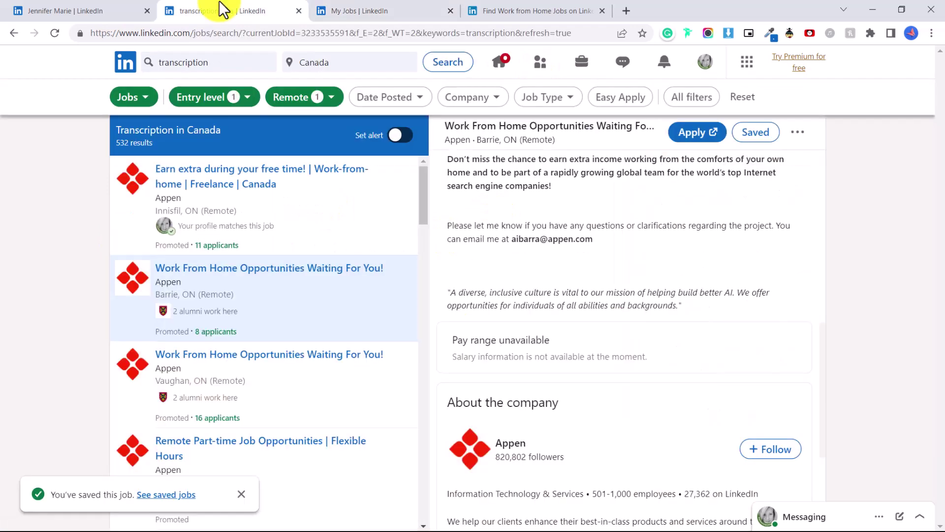
scroll(559, 219, "up", 1)
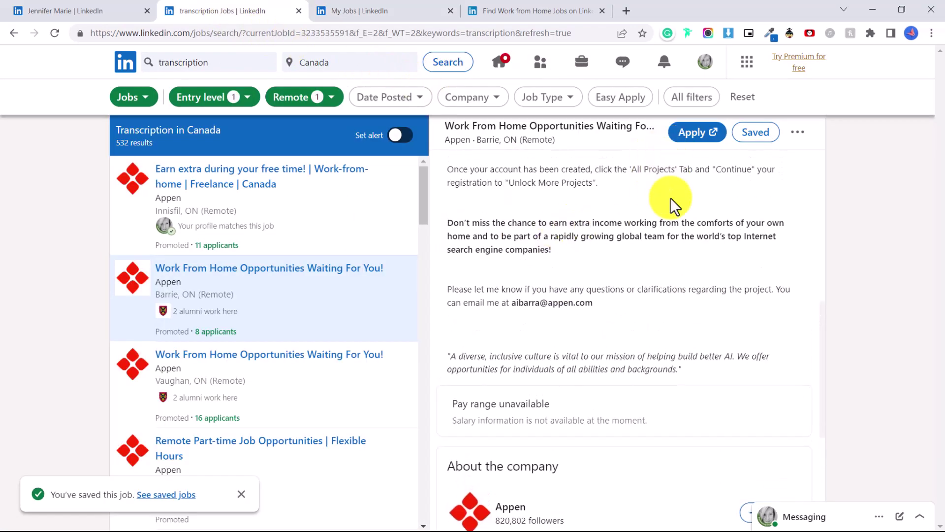
left_click(695, 133)
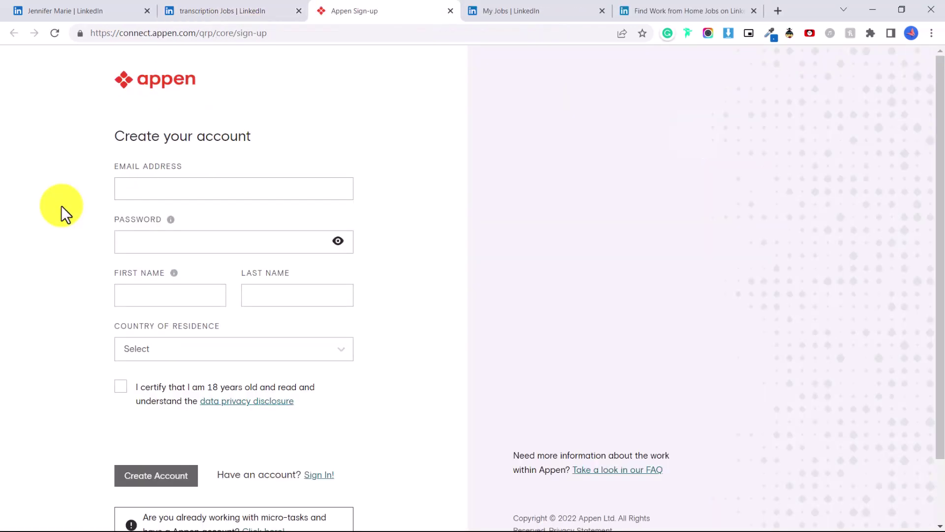
left_click(244, 15)
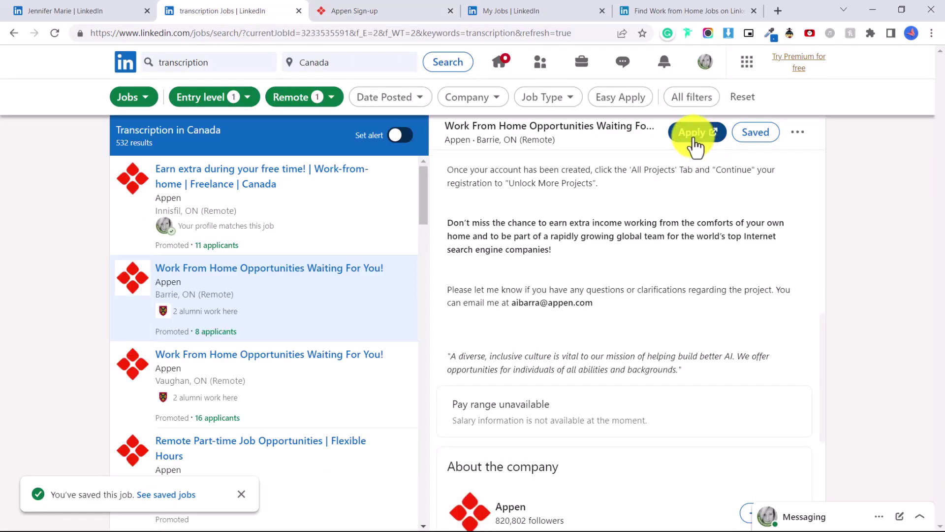
left_click(344, 12)
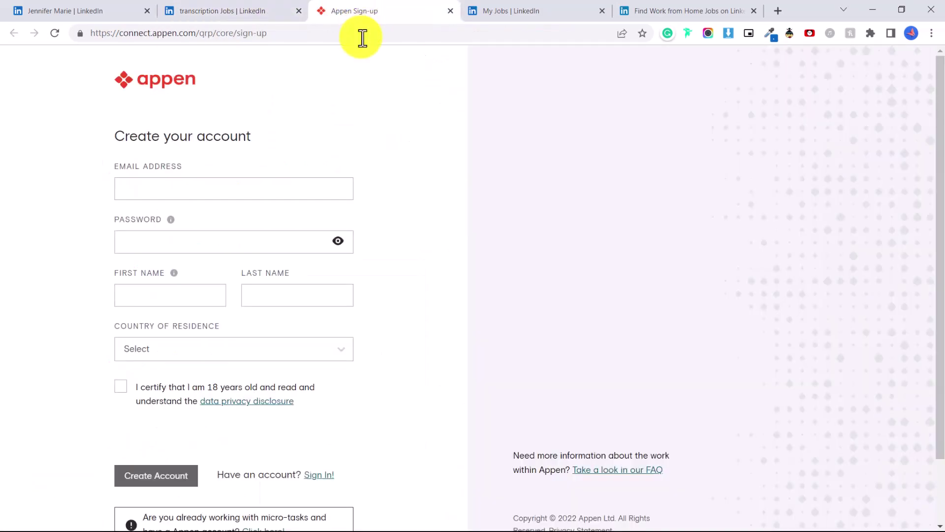
left_click(142, 183)
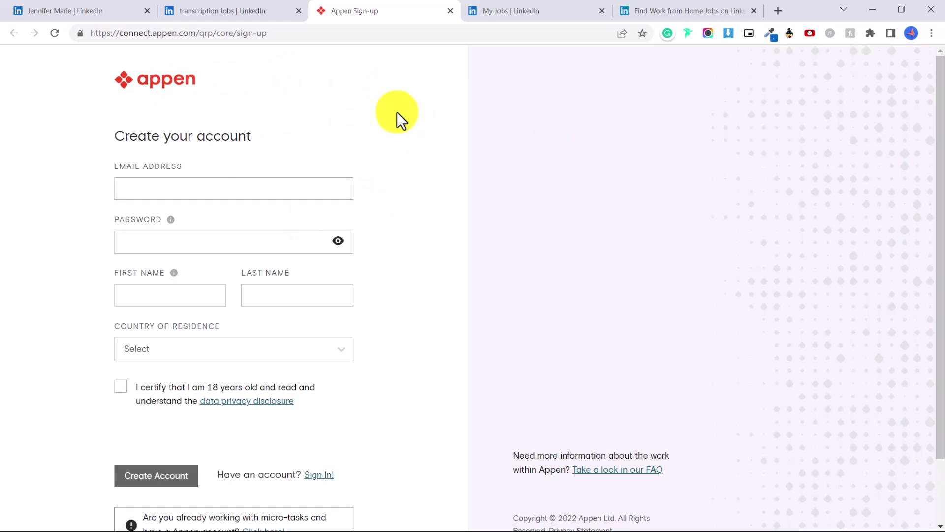
Open the external application for Cactus Communications' Editor - Biostatistics job, view its registration form, and return to the job search.
left_click(240, 11)
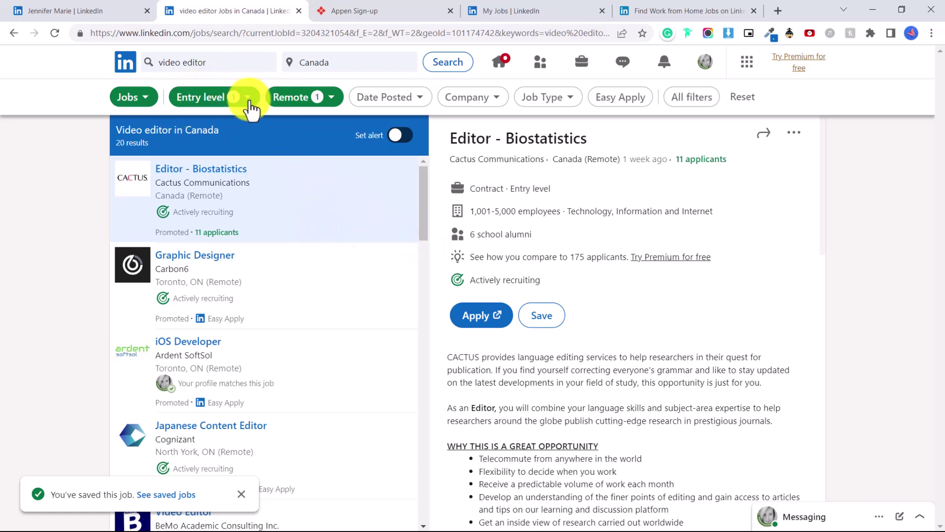
left_click(481, 315)
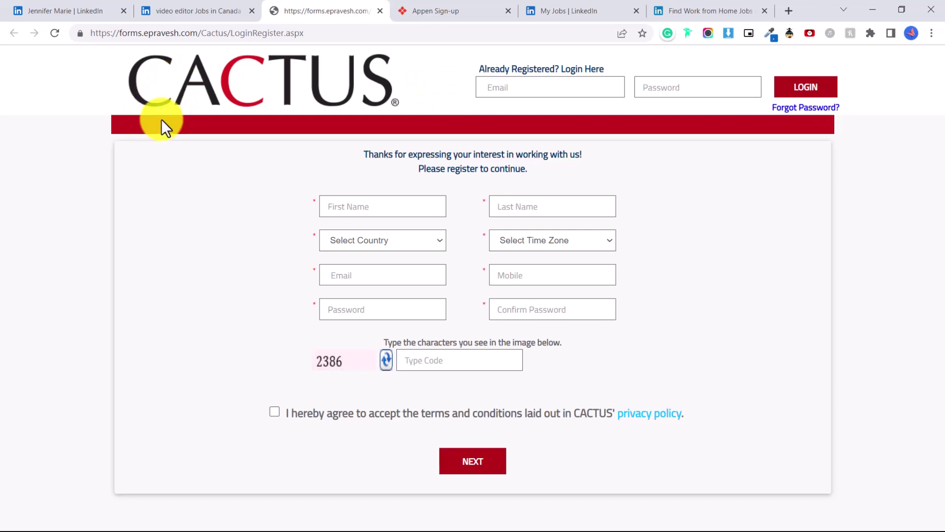
left_click(192, 11)
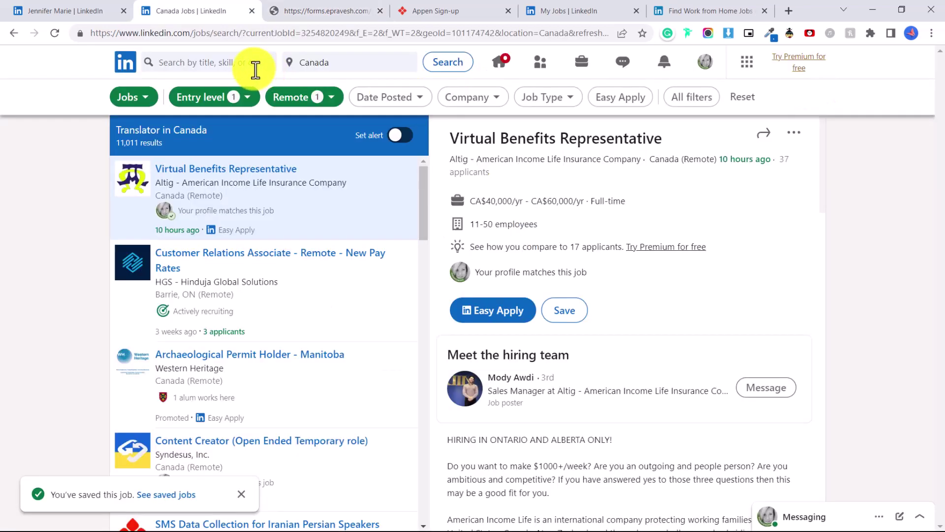
Leave the job keyword empty and limit the Canada job results to Easy Apply listings.
left_click(249, 63)
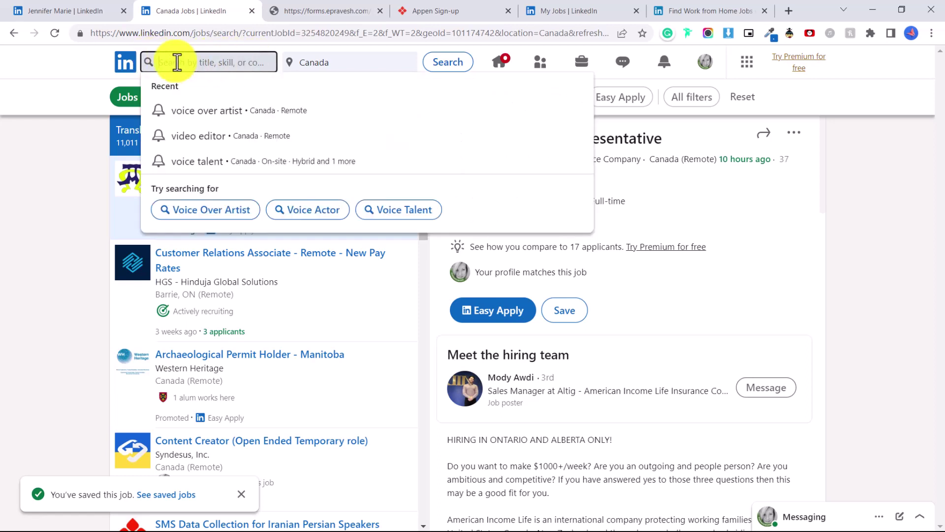
left_click(446, 63)
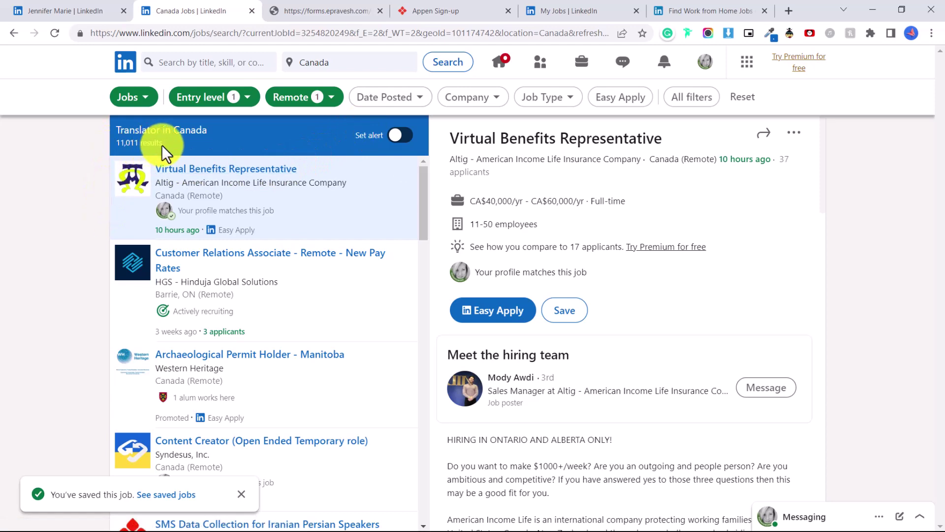
left_click(630, 101)
Open Verbatum's English Second Language Teacher listing, view its Easy Apply application up to the additional questions, and close it without submitting.
scroll(340, 271, "down", 2)
left_click(325, 255)
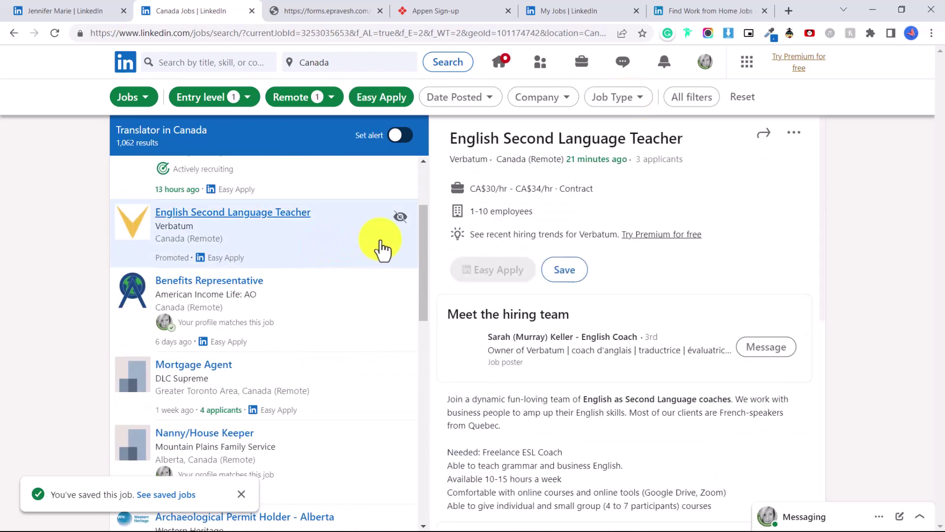
left_click(484, 276)
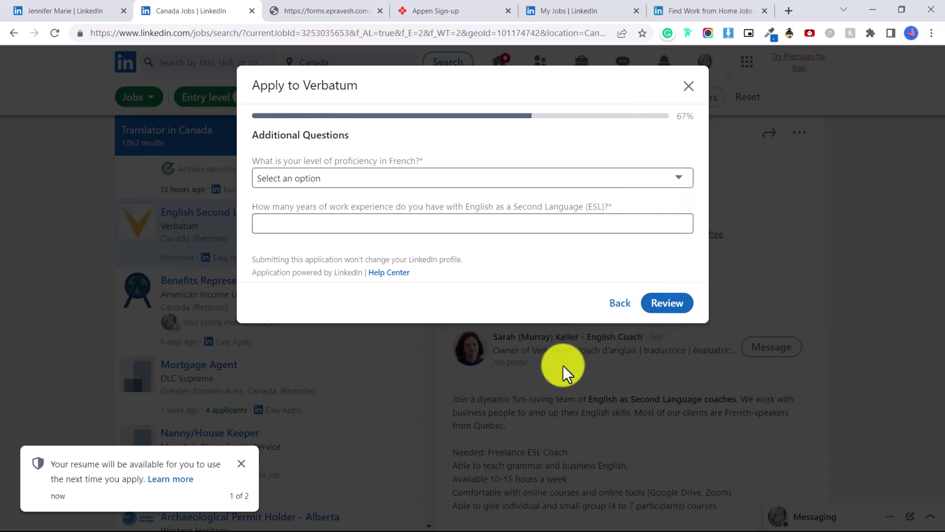
left_click(688, 86)
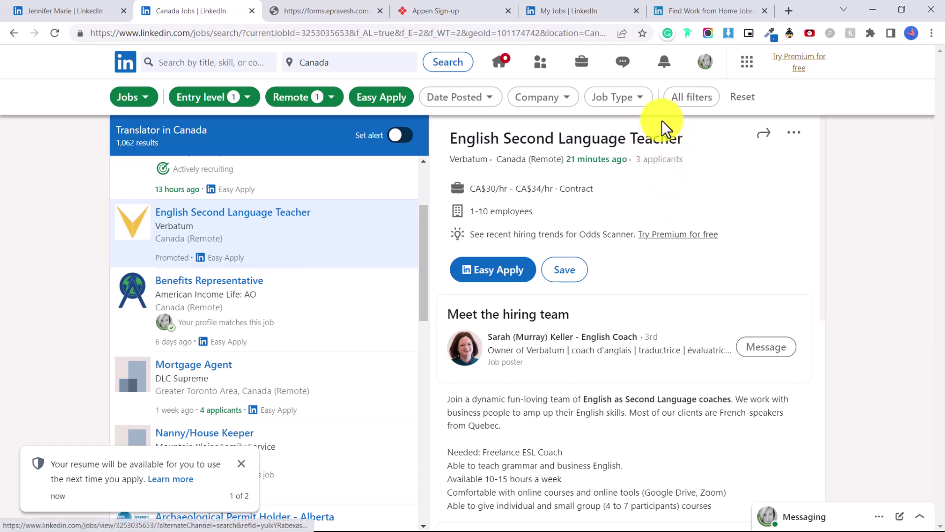
Check the recent job searches and reset the filters applied to the job results.
left_click(242, 60)
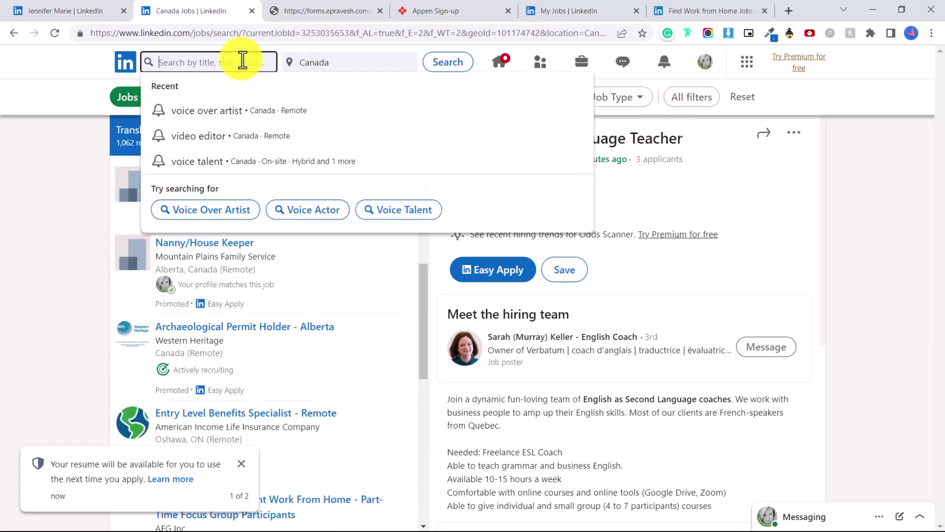
left_click(785, 181)
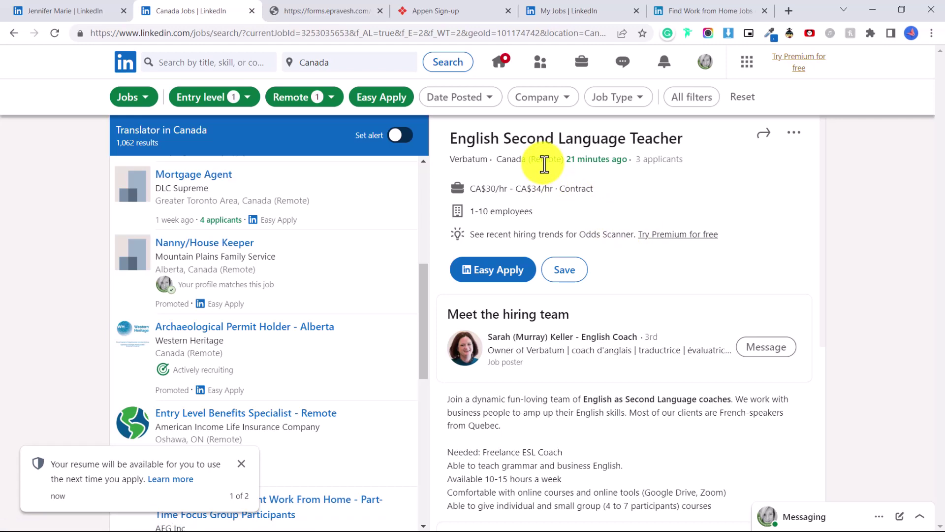
left_click(742, 97)
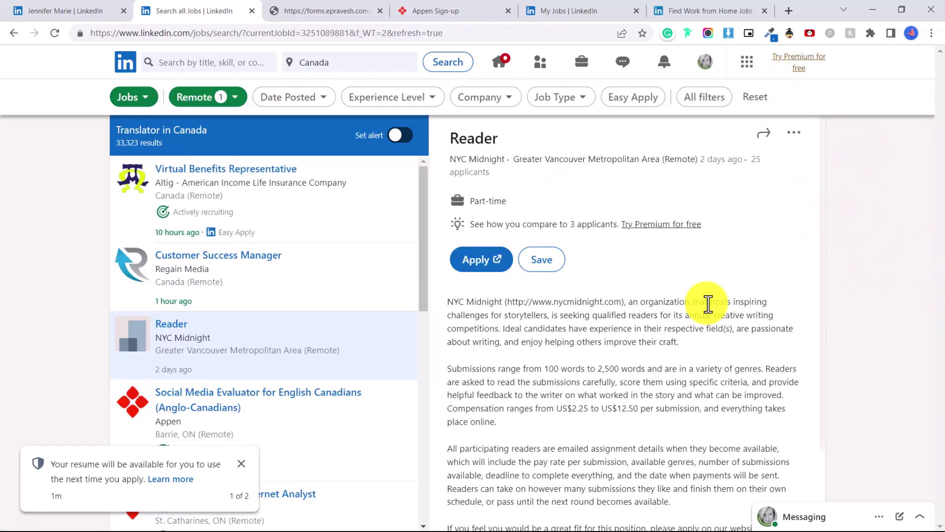